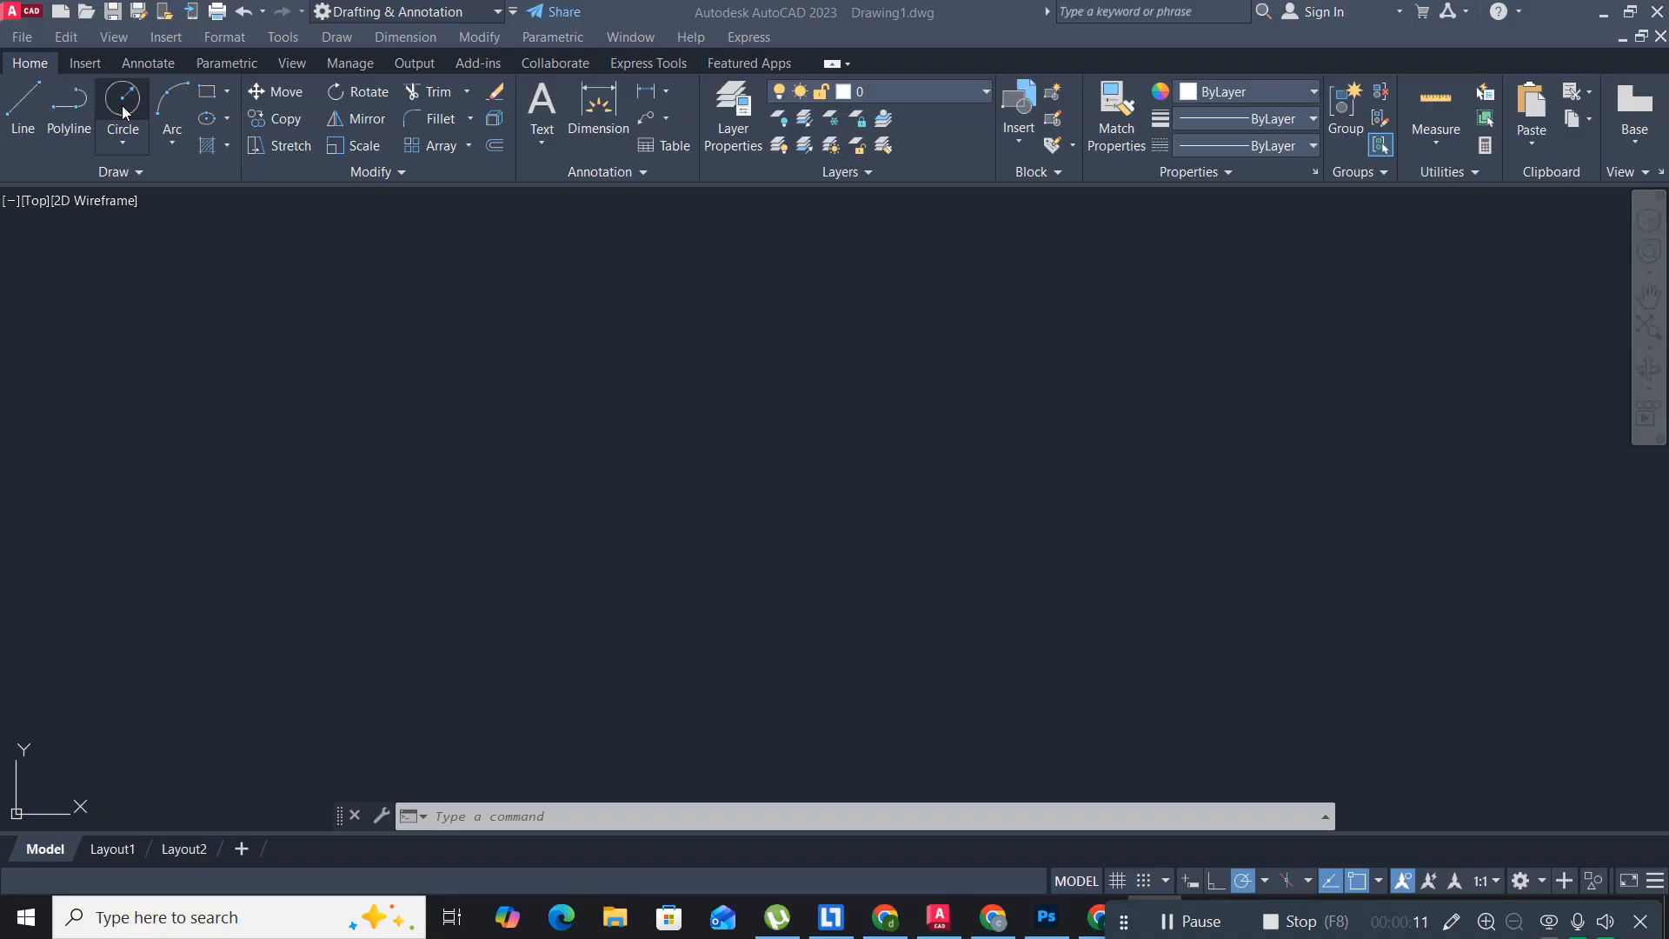
pyautogui.click(123, 108)
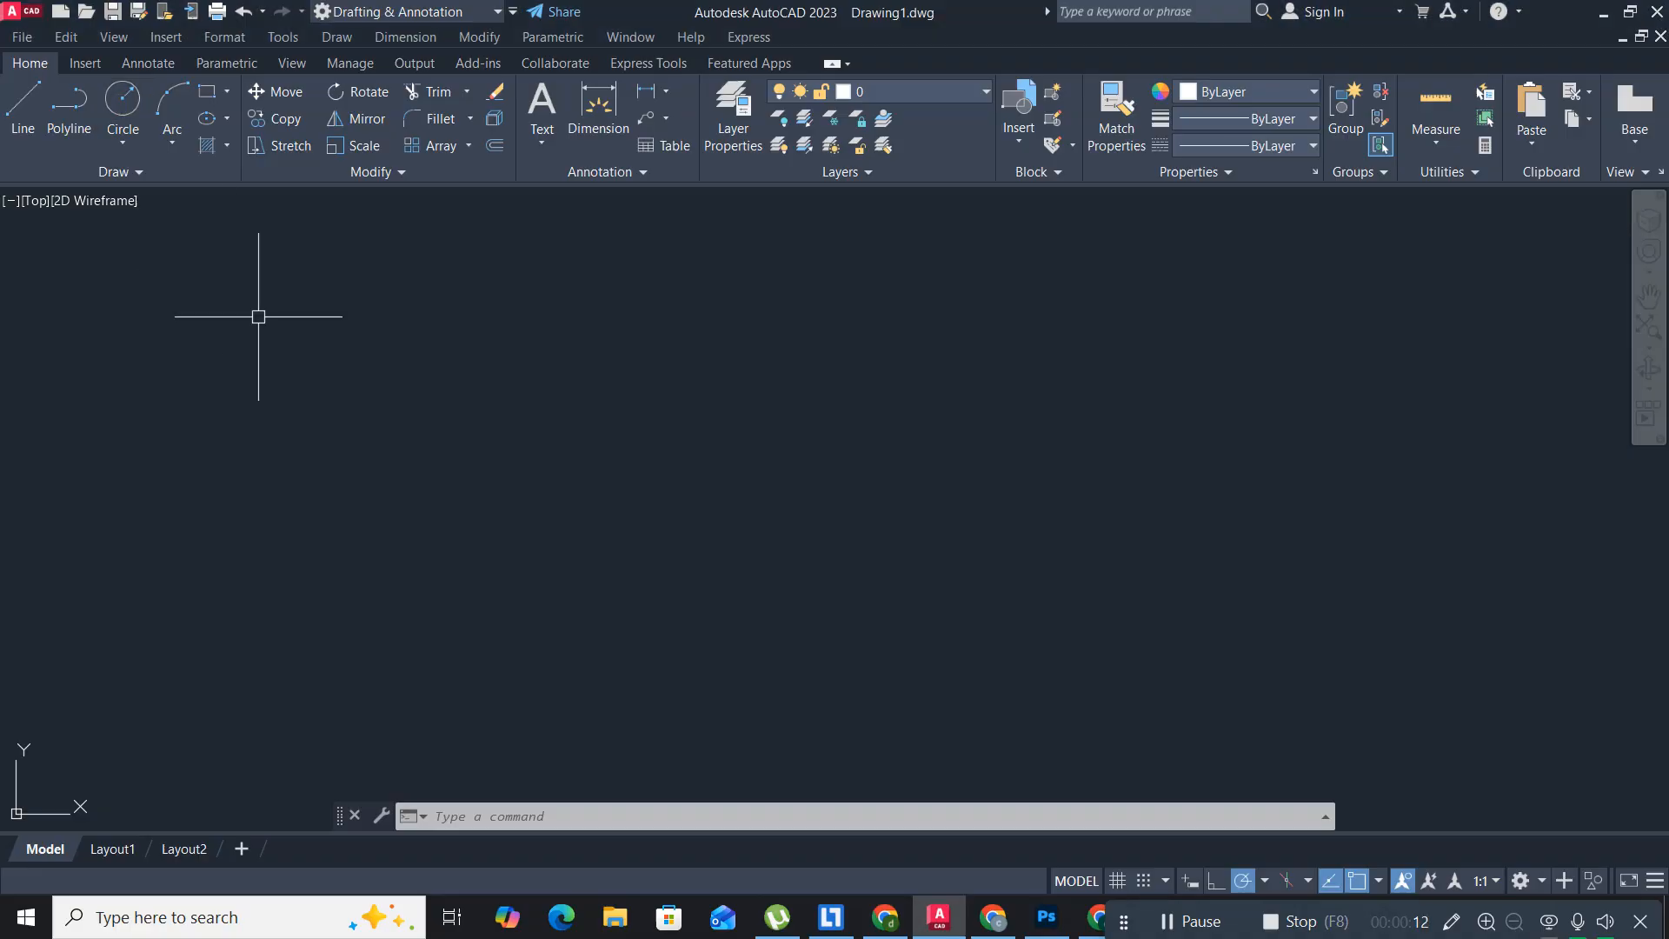
pyautogui.click(324, 451)
pyautogui.click(407, 521)
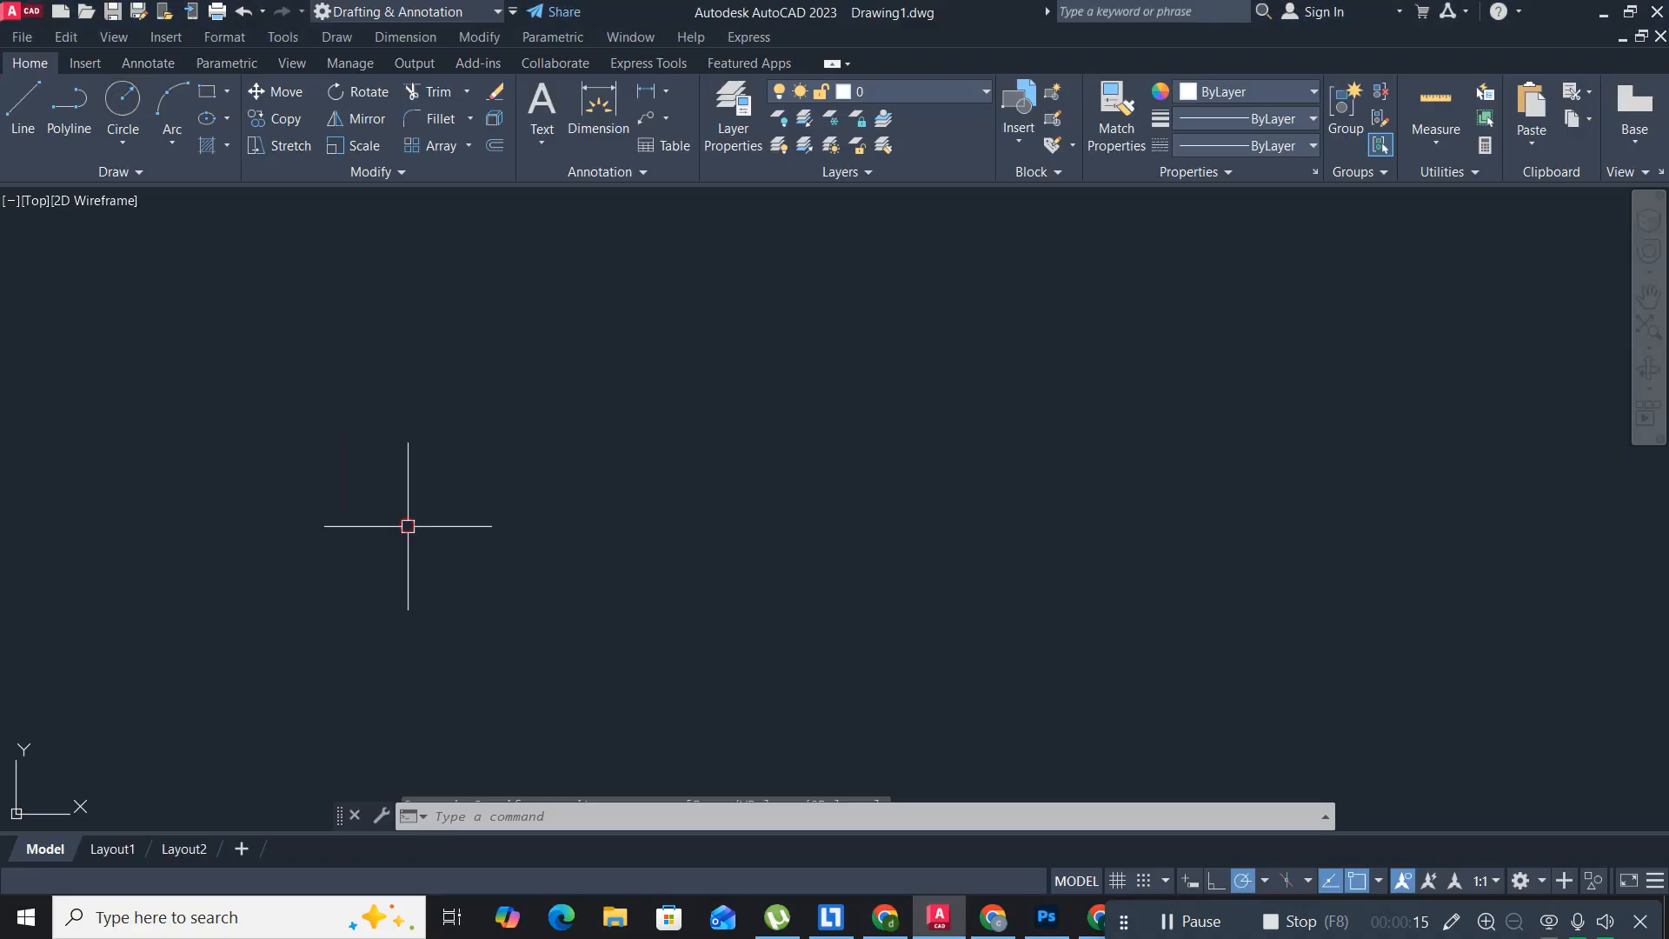
# - Draw a circle with a radius of 30 in the empty drawing area
pyautogui.click(122, 108)
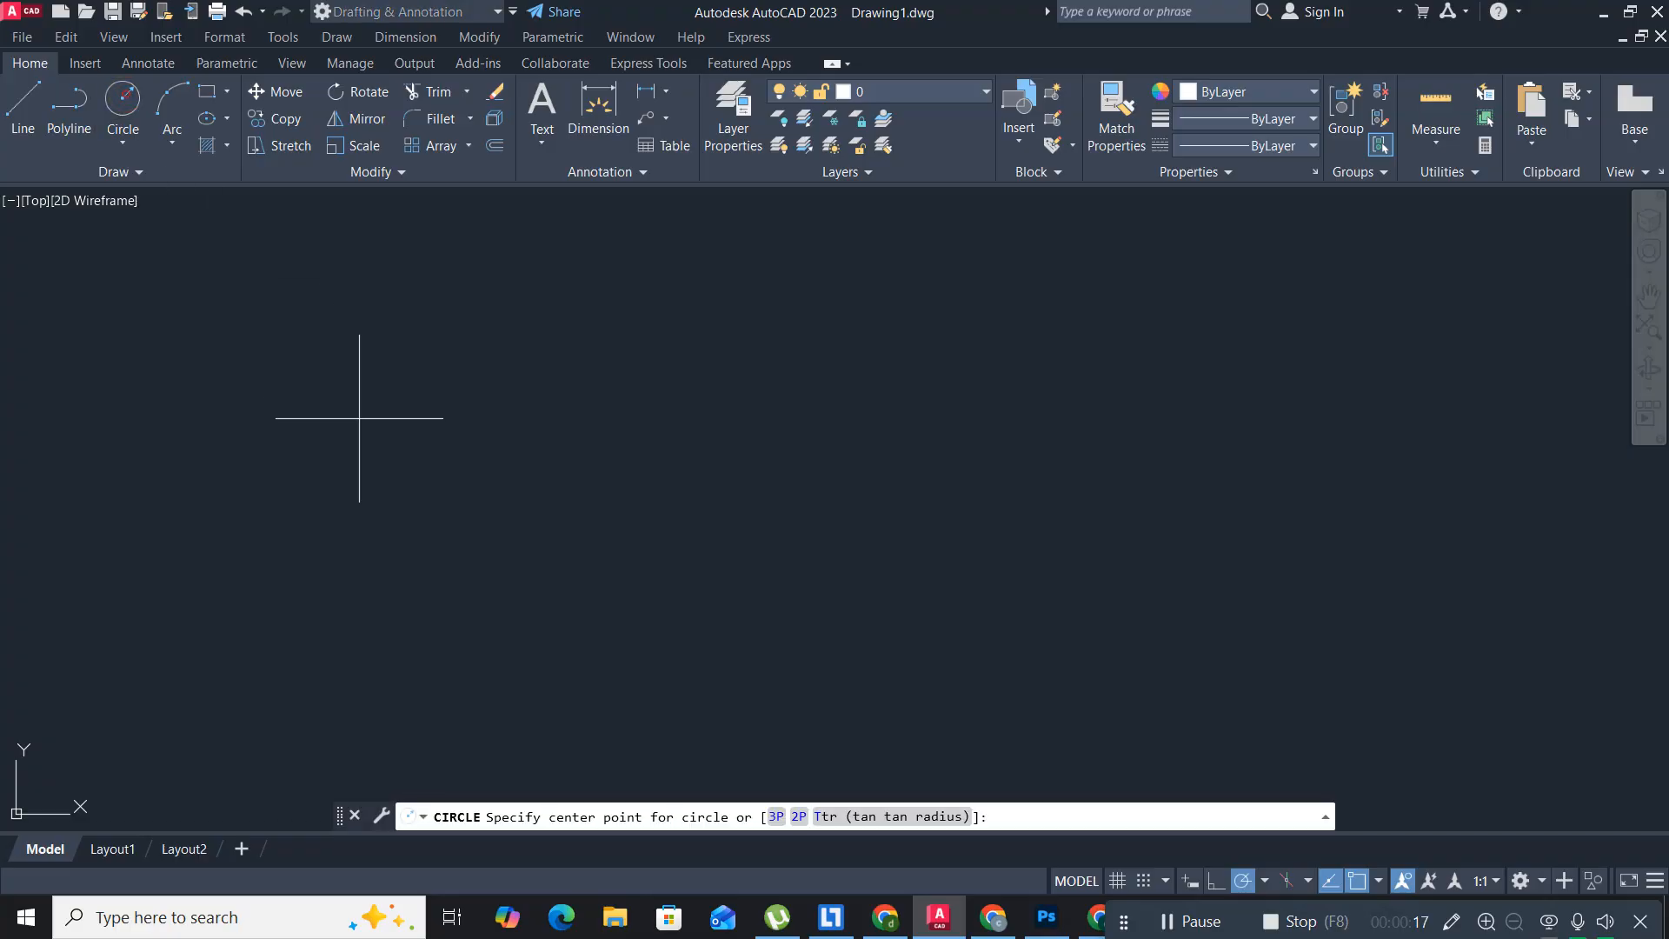
pyautogui.click(331, 449)
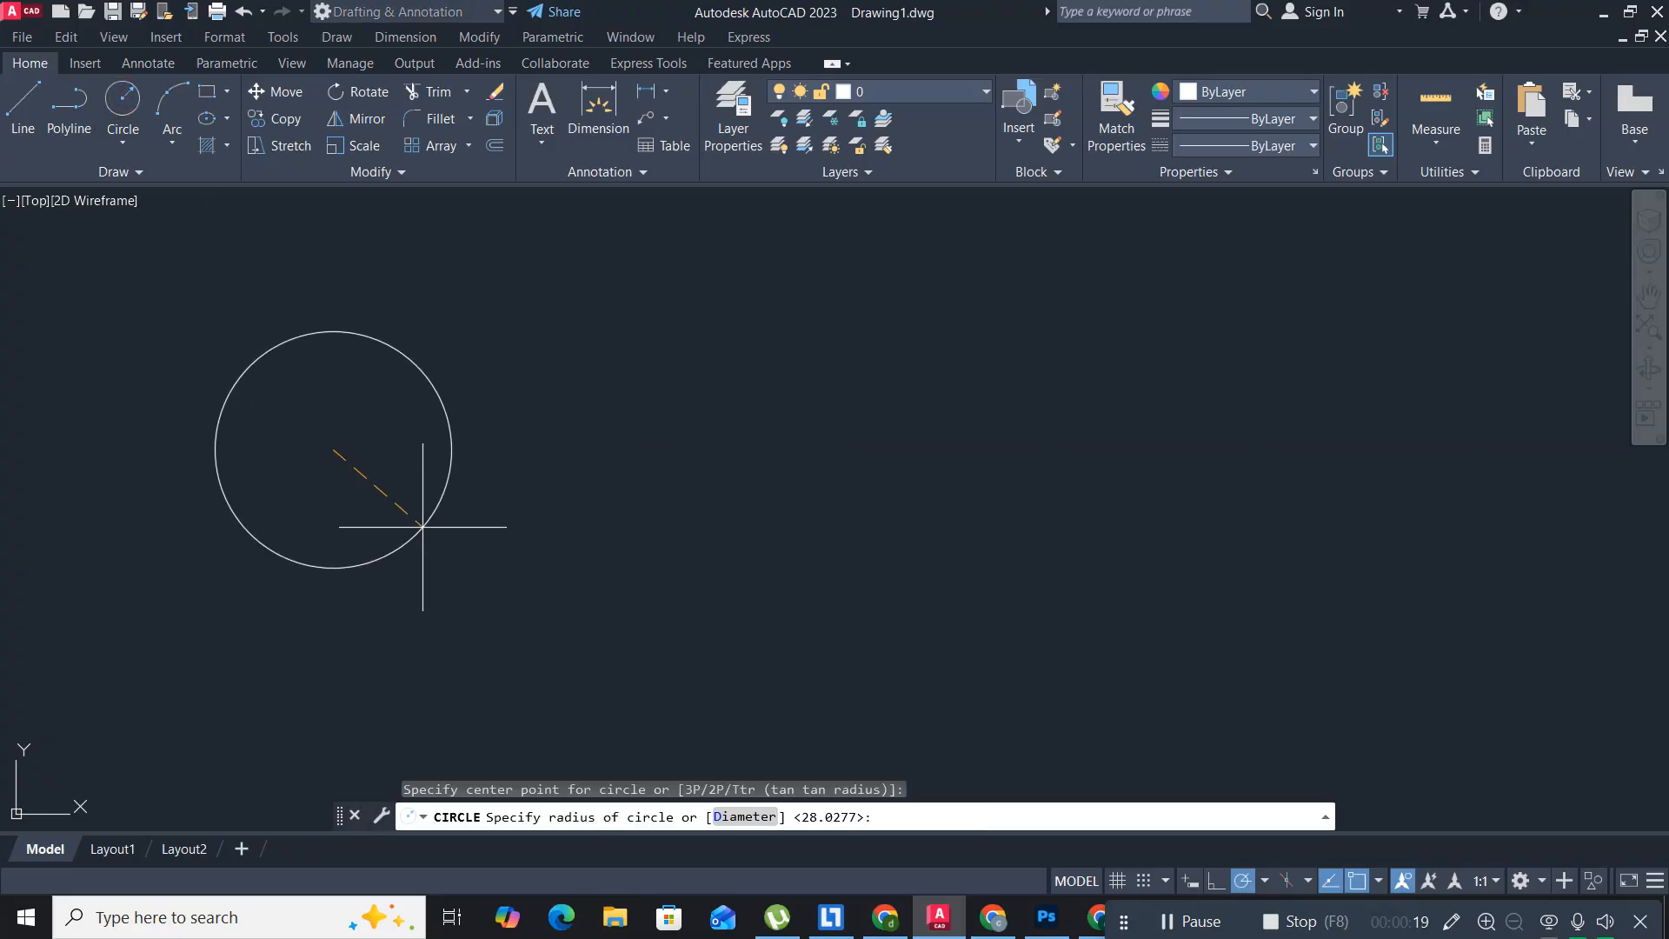
pyautogui.press('Return')
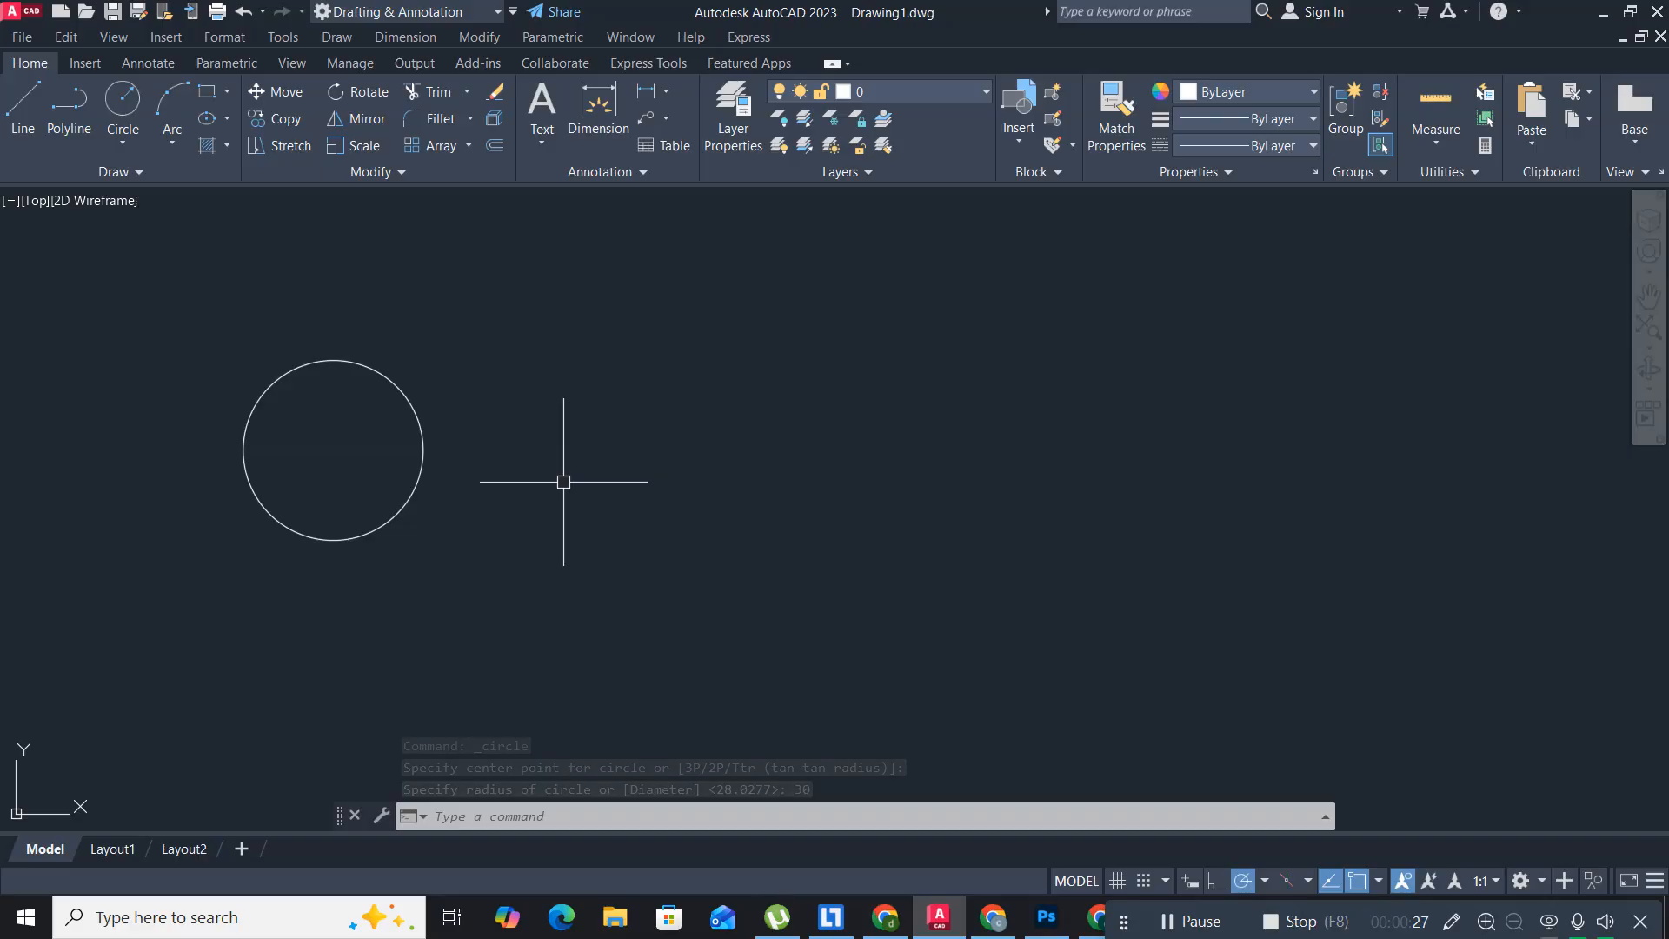
# - Offset the circle outward using the Through option, entering 40 for the through point
pyautogui.write('o')
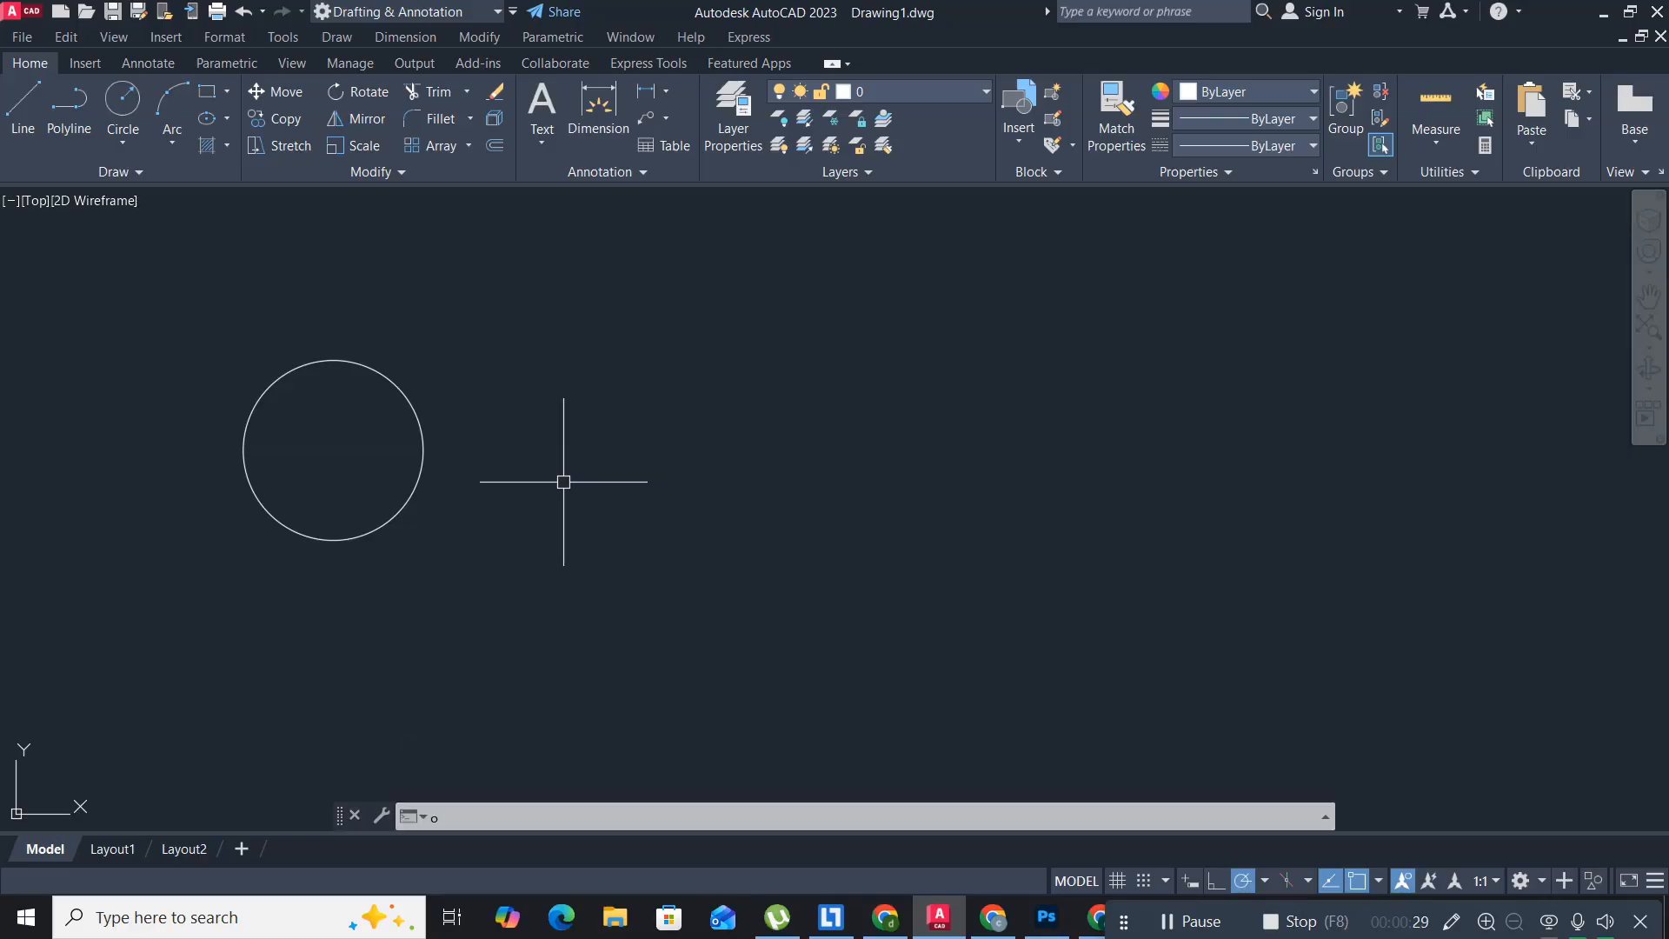
pyautogui.press('Return')
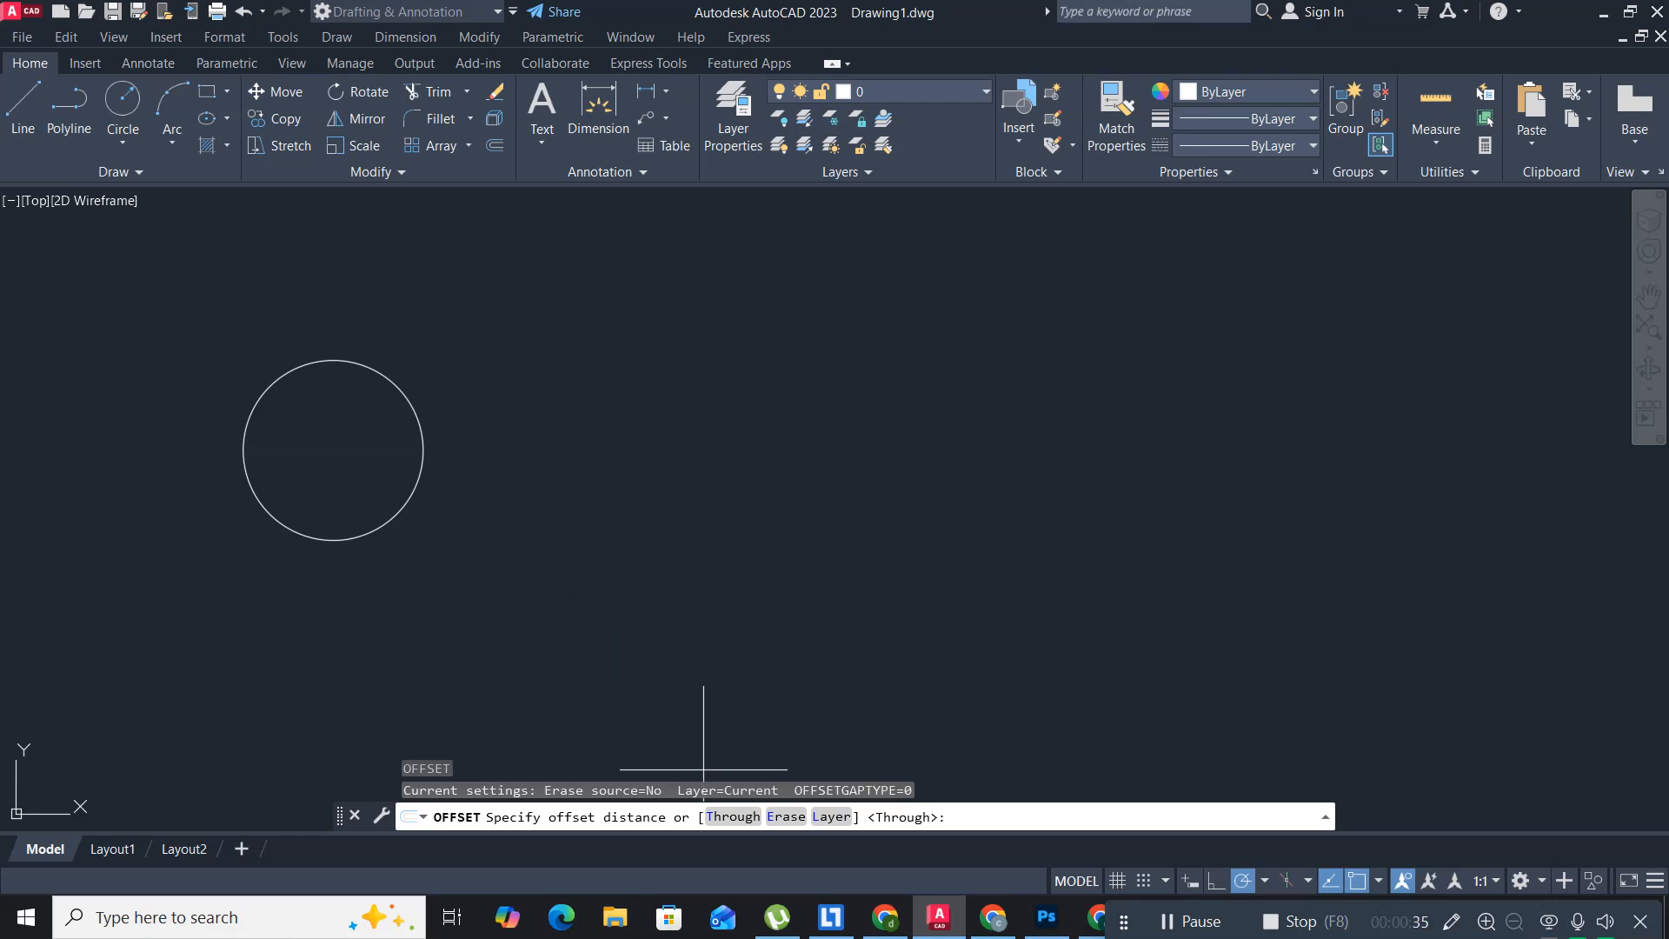
pyautogui.click(732, 817)
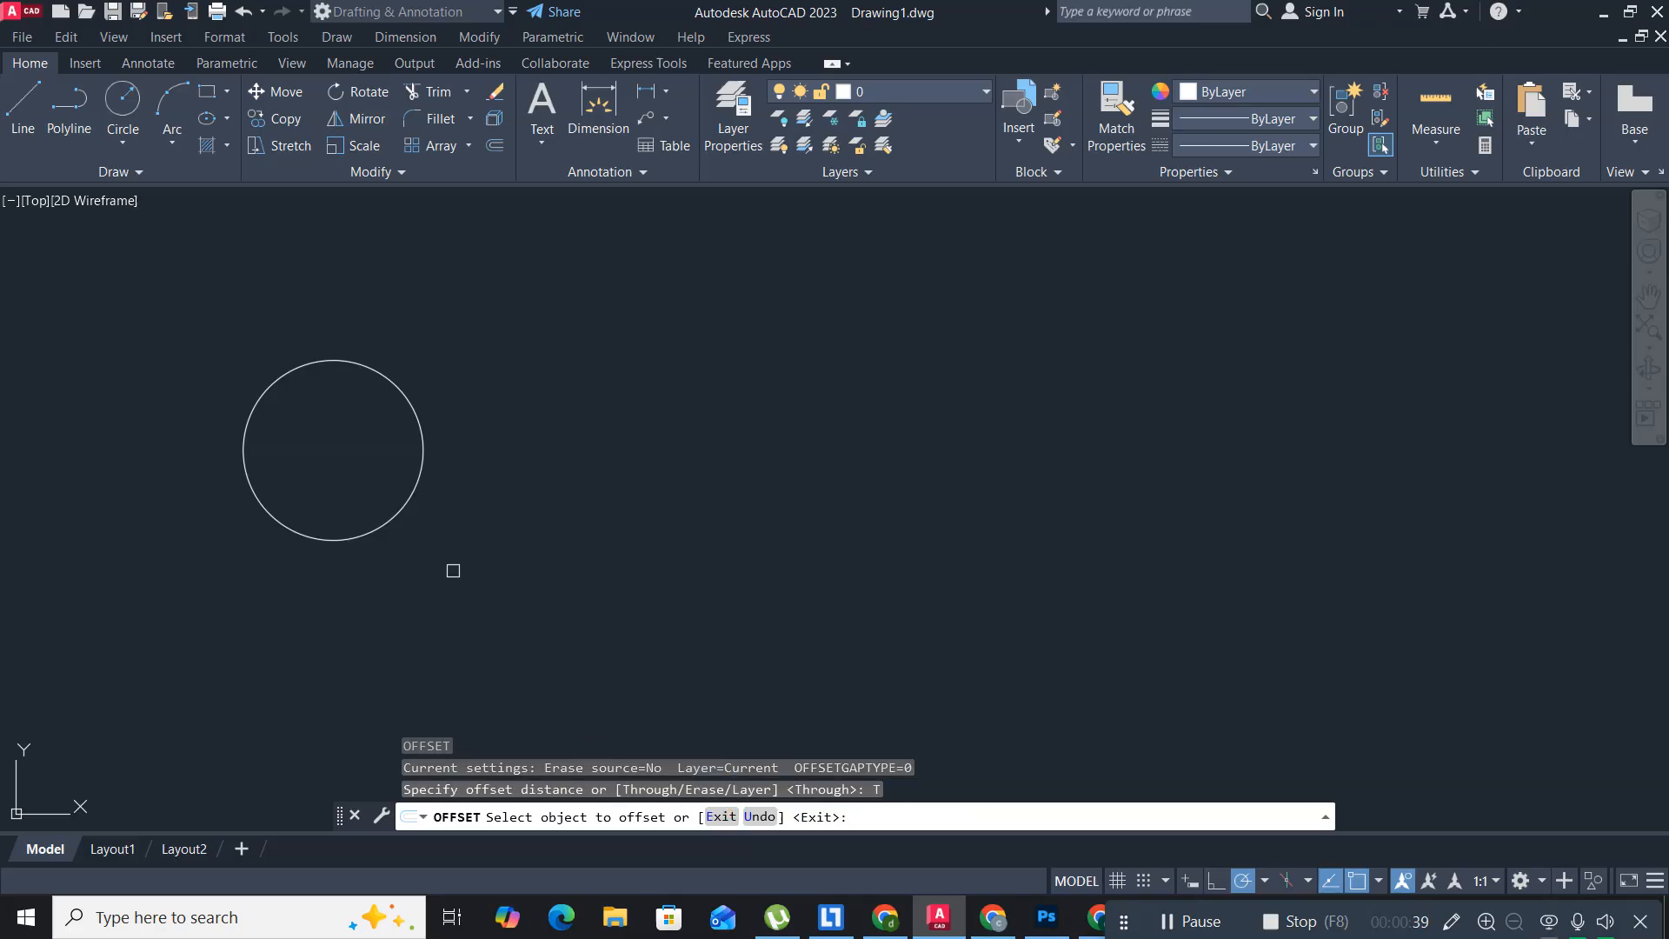
pyautogui.click(370, 537)
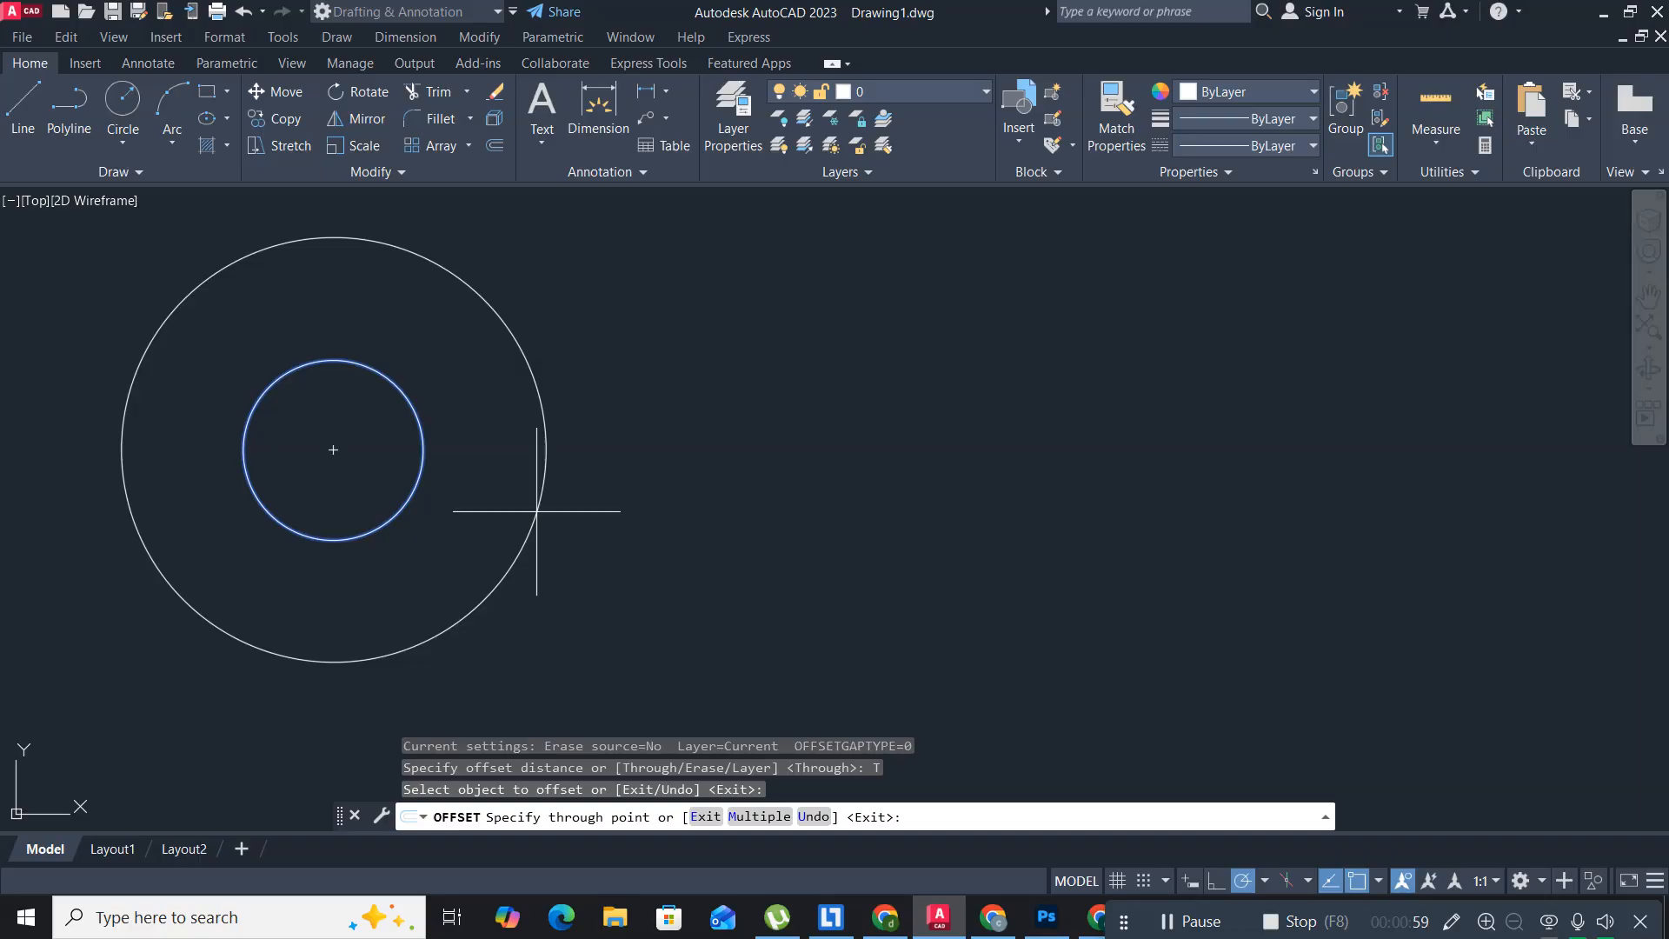
pyautogui.write('40')
pyautogui.press('Return')
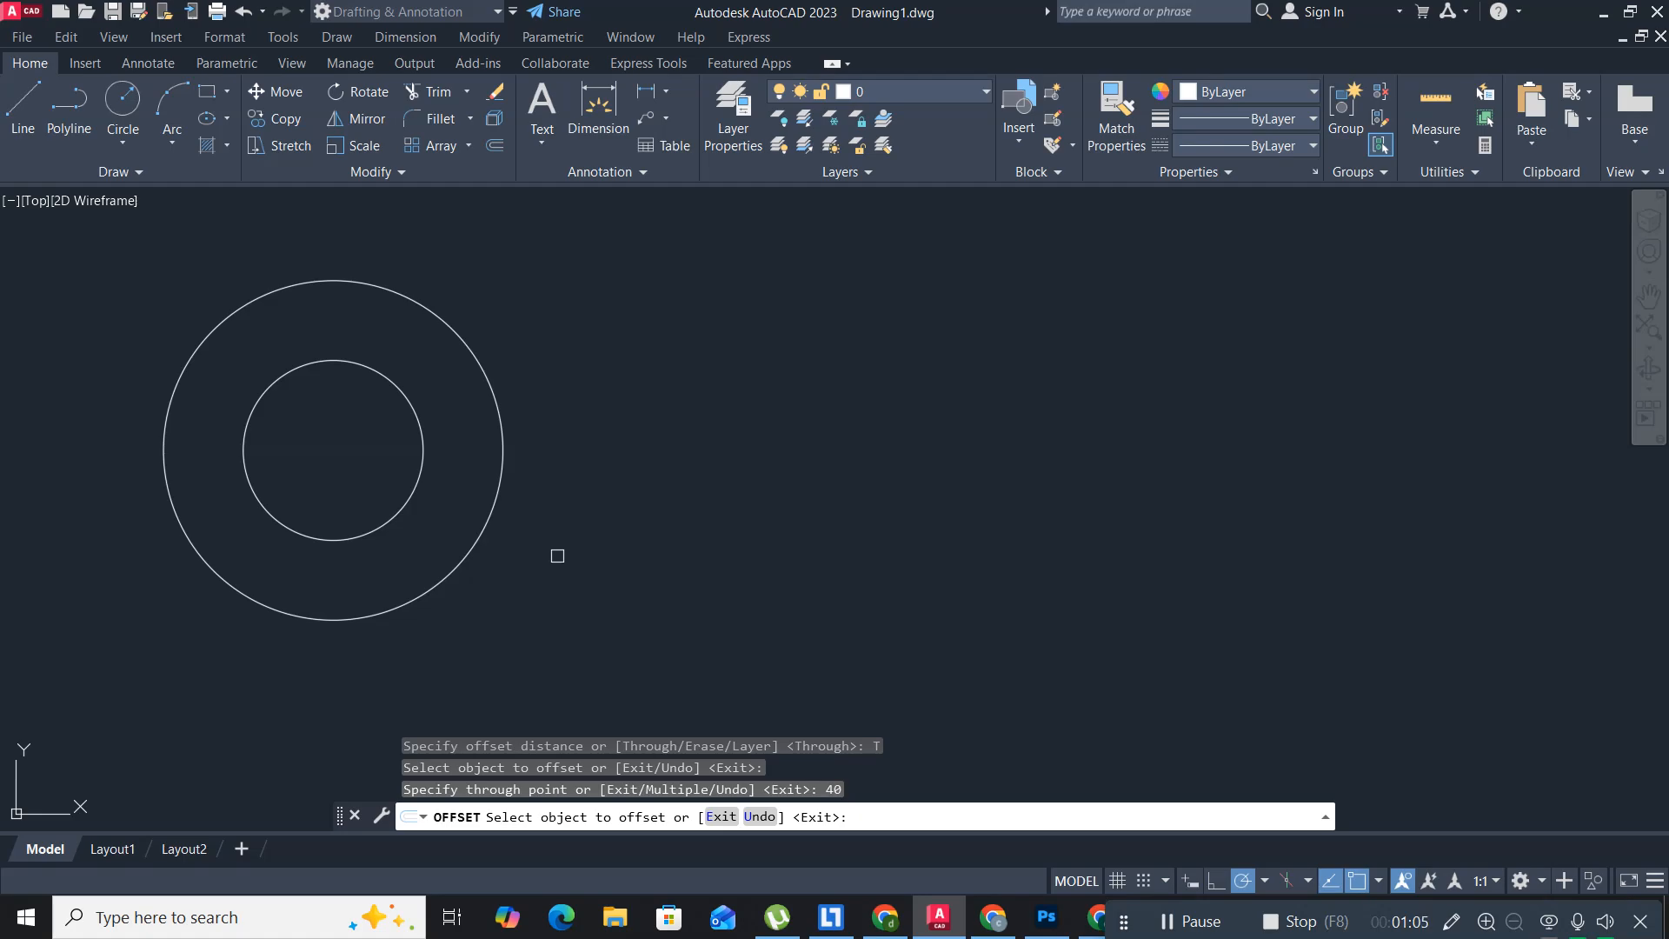
pyautogui.press('Escape')
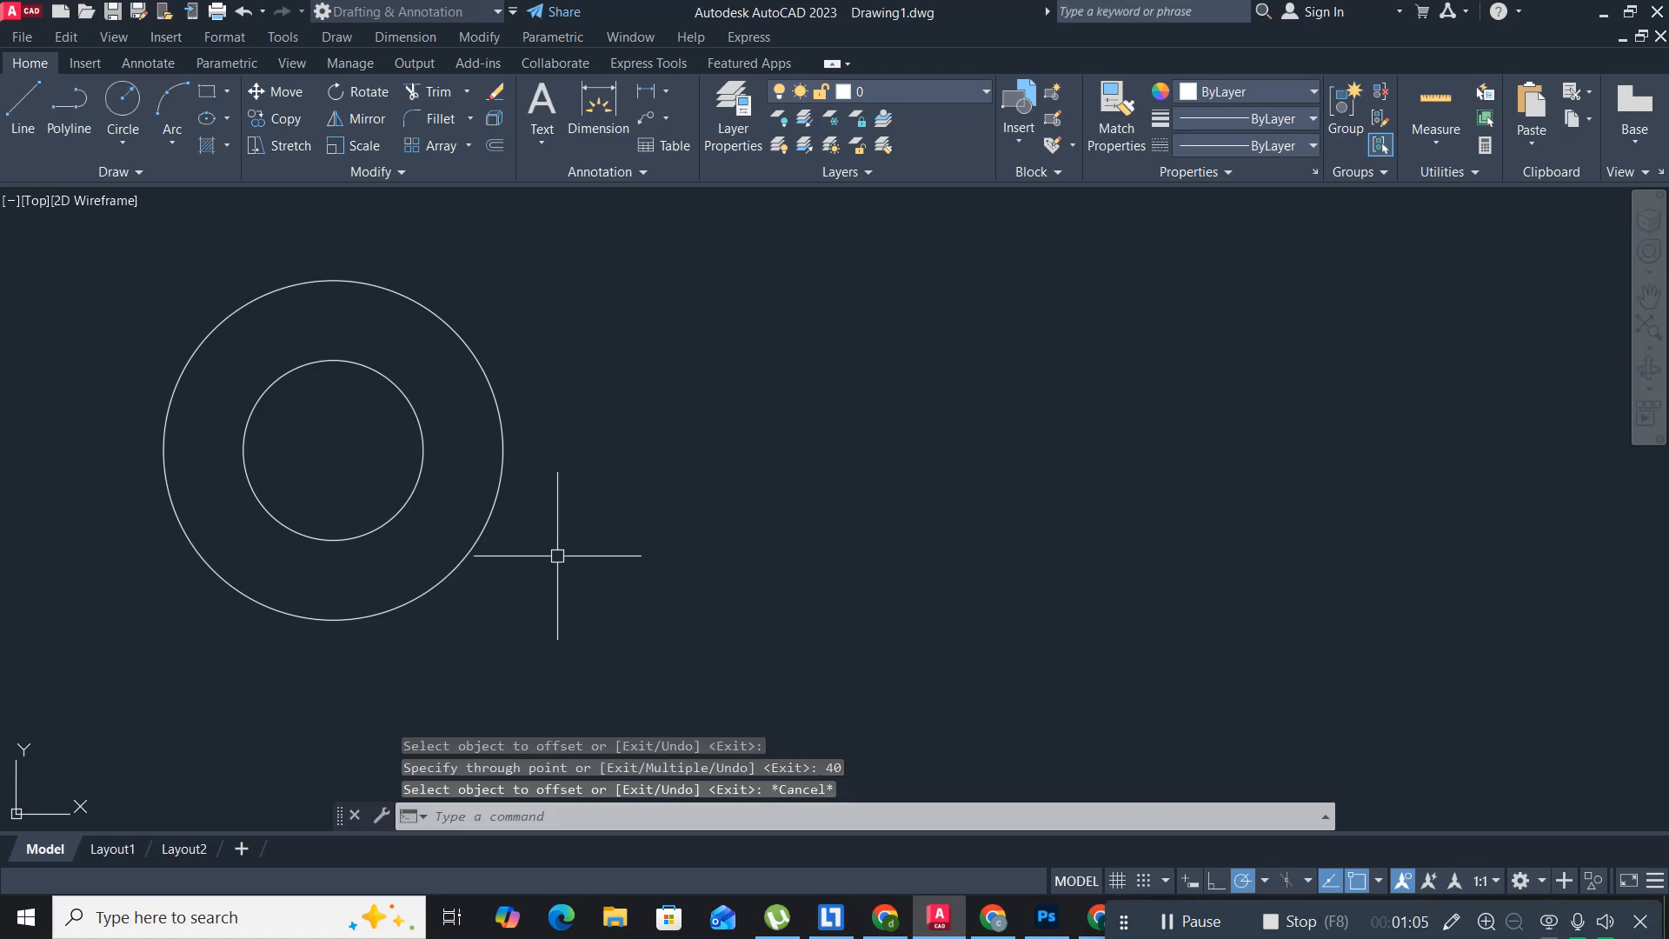
# - Draw a single-segment horizontal polyline beside the concentric circles, level with their centre
pyautogui.click(68, 103)
pyautogui.click(687, 451)
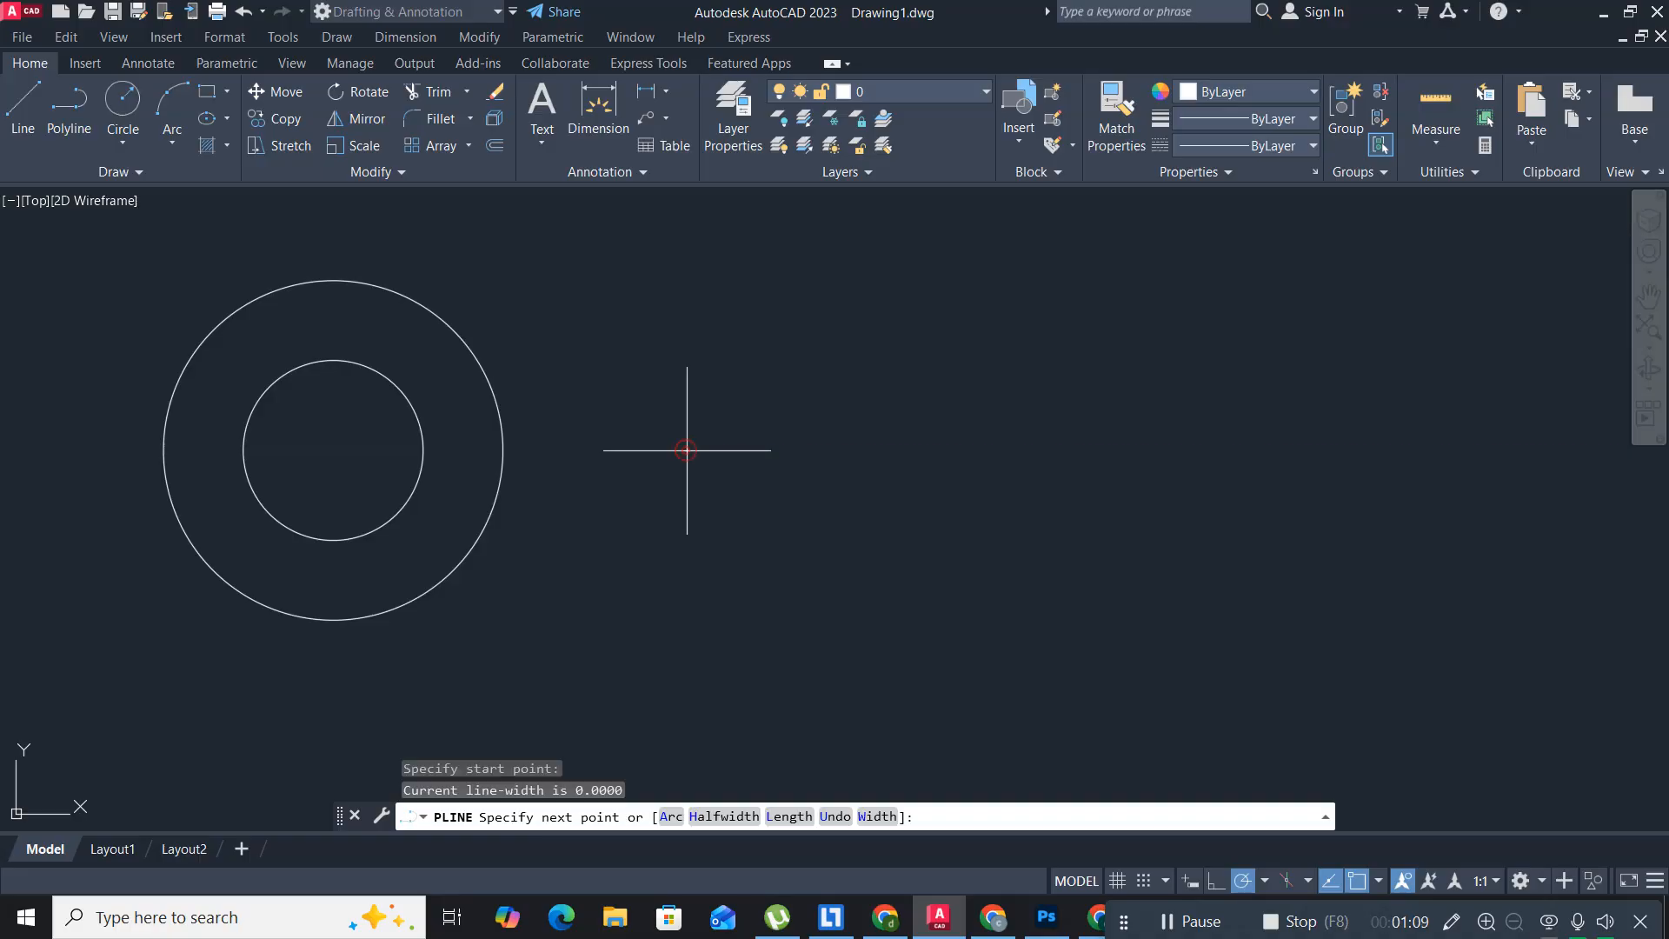
pyautogui.click(967, 450)
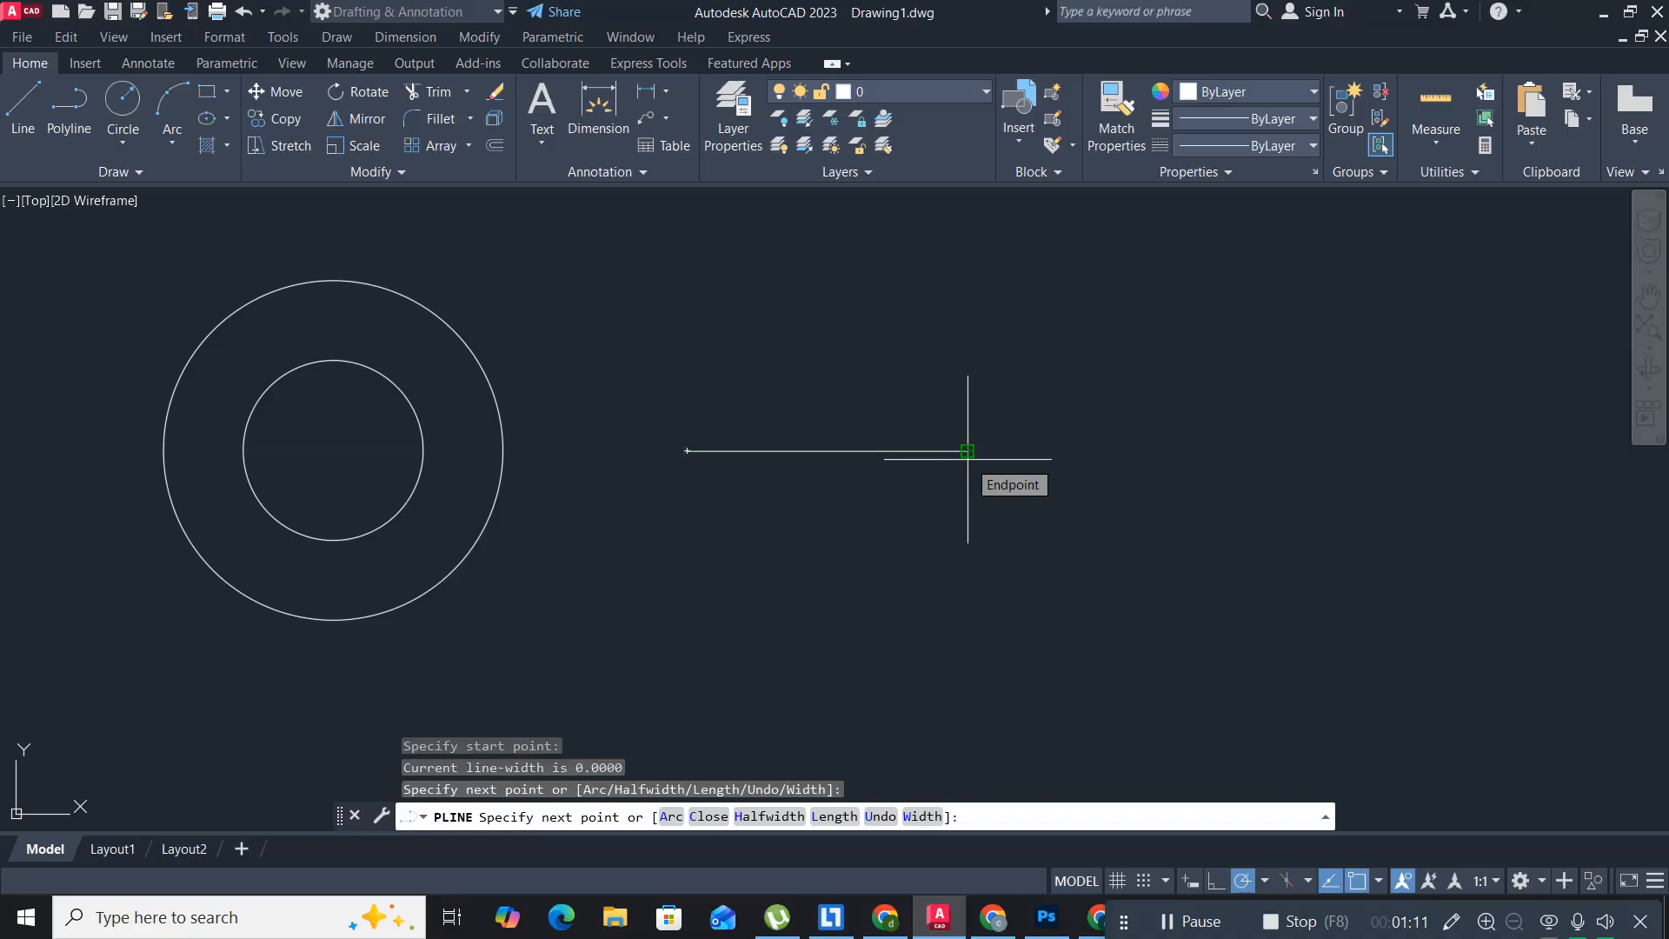
pyautogui.press('Return')
pyautogui.click(878, 551)
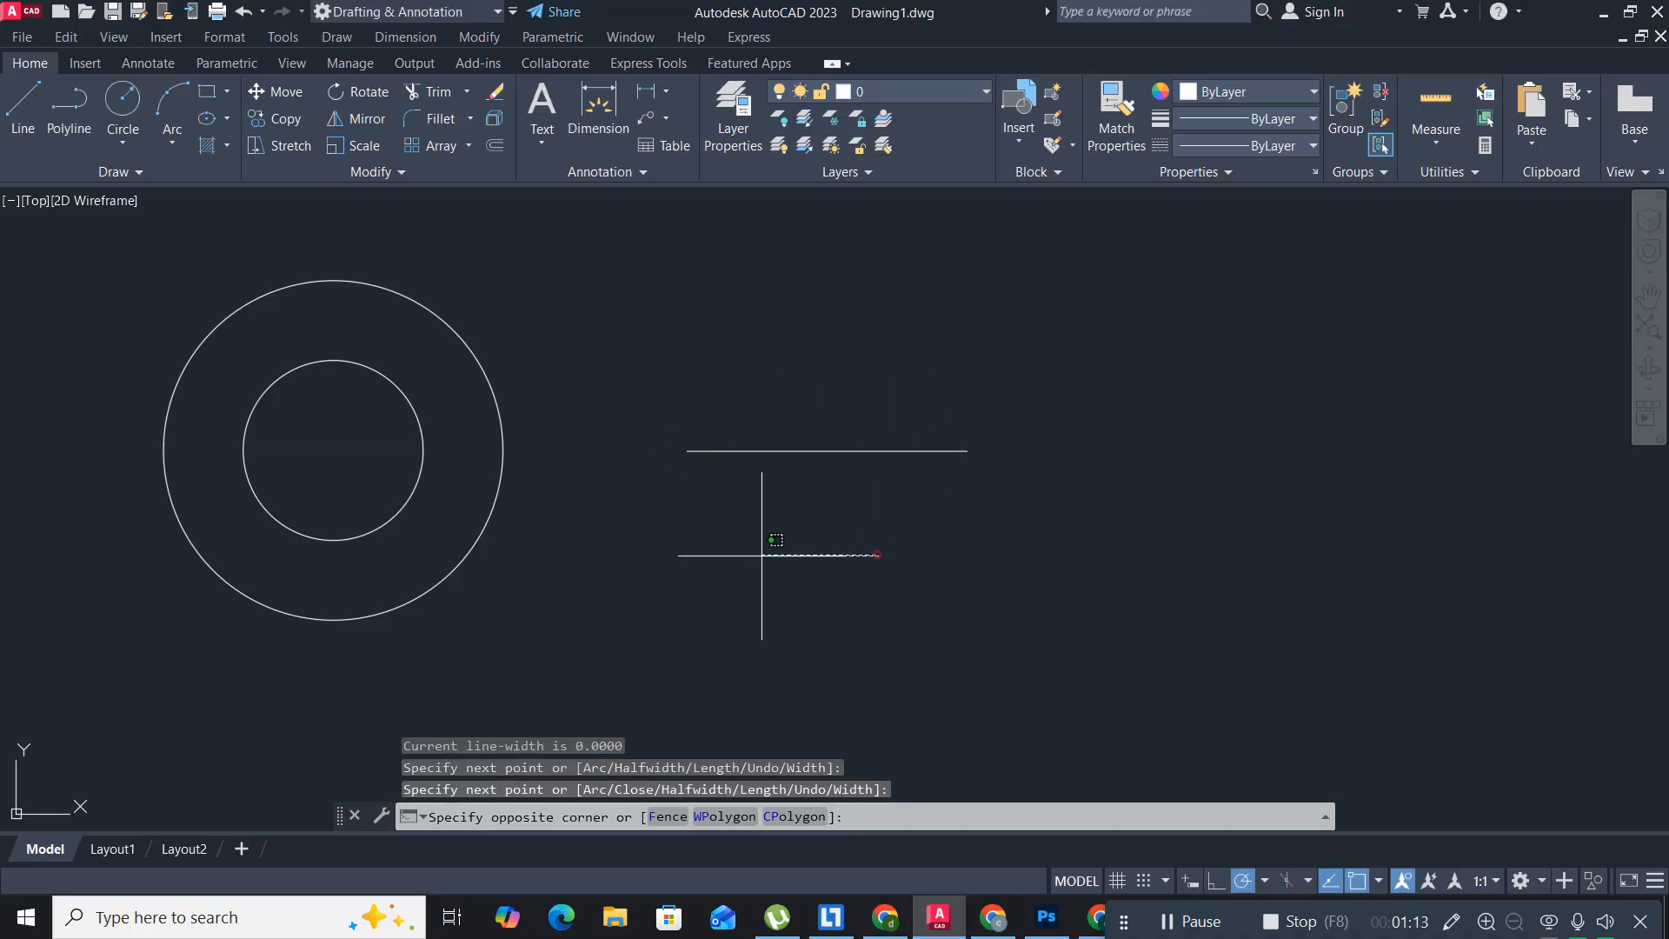
pyautogui.click(741, 590)
# - Offset the horizontal polyline downward by 40 with erasing of the source object set to Yes
pyautogui.write('o')
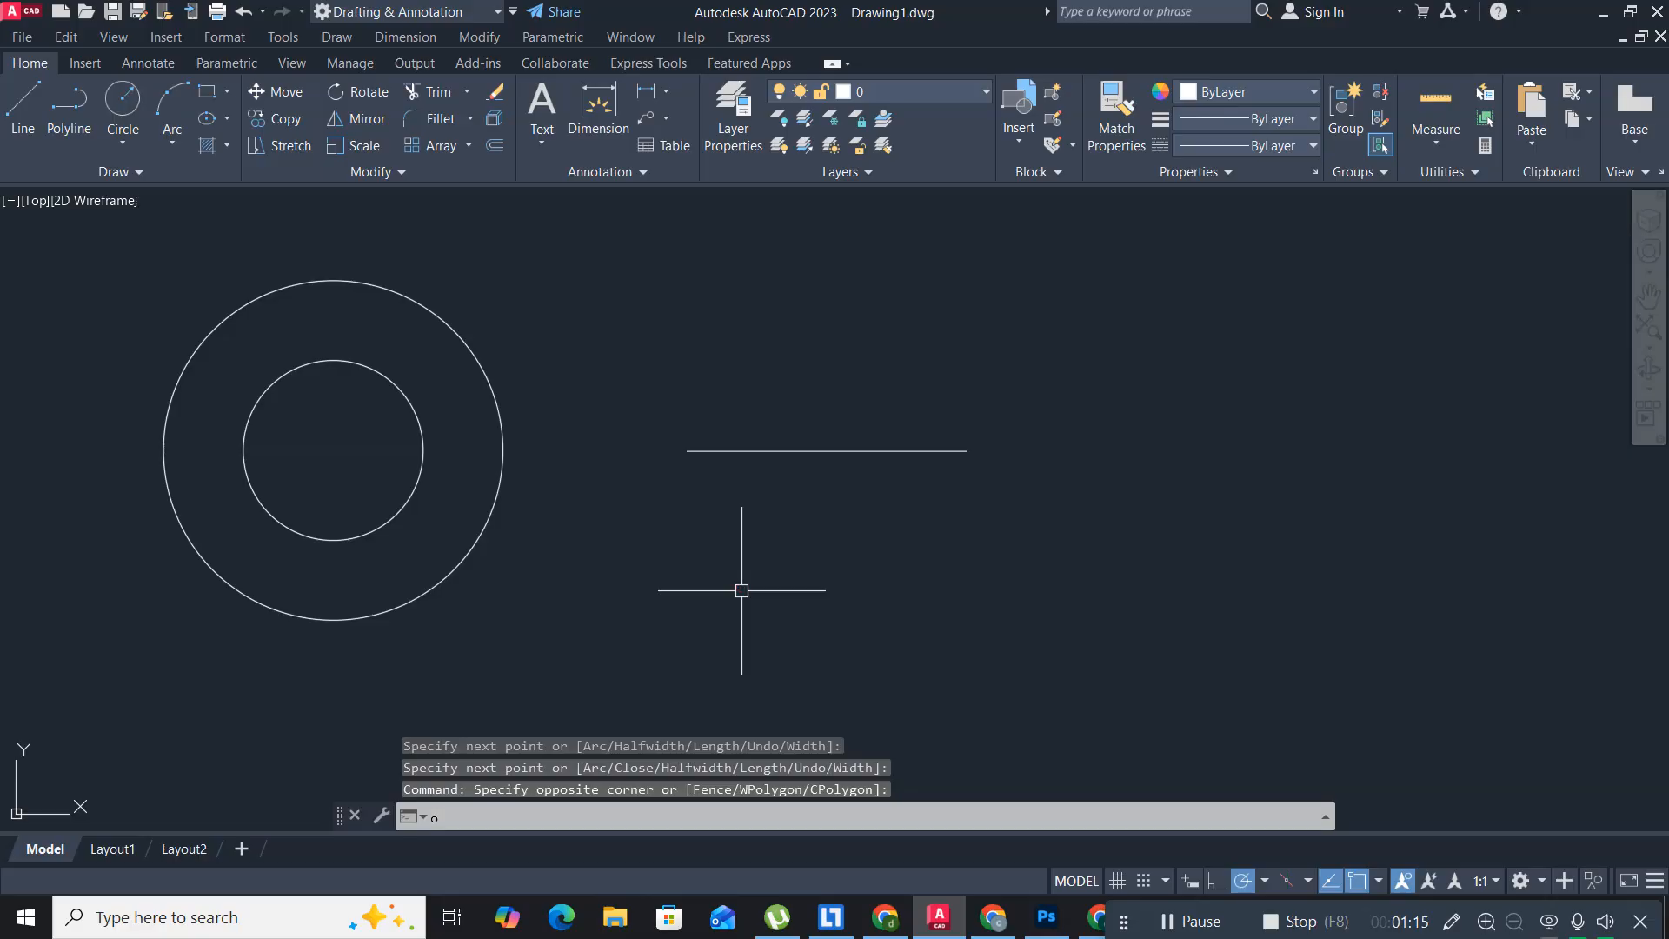
pyautogui.press('Return')
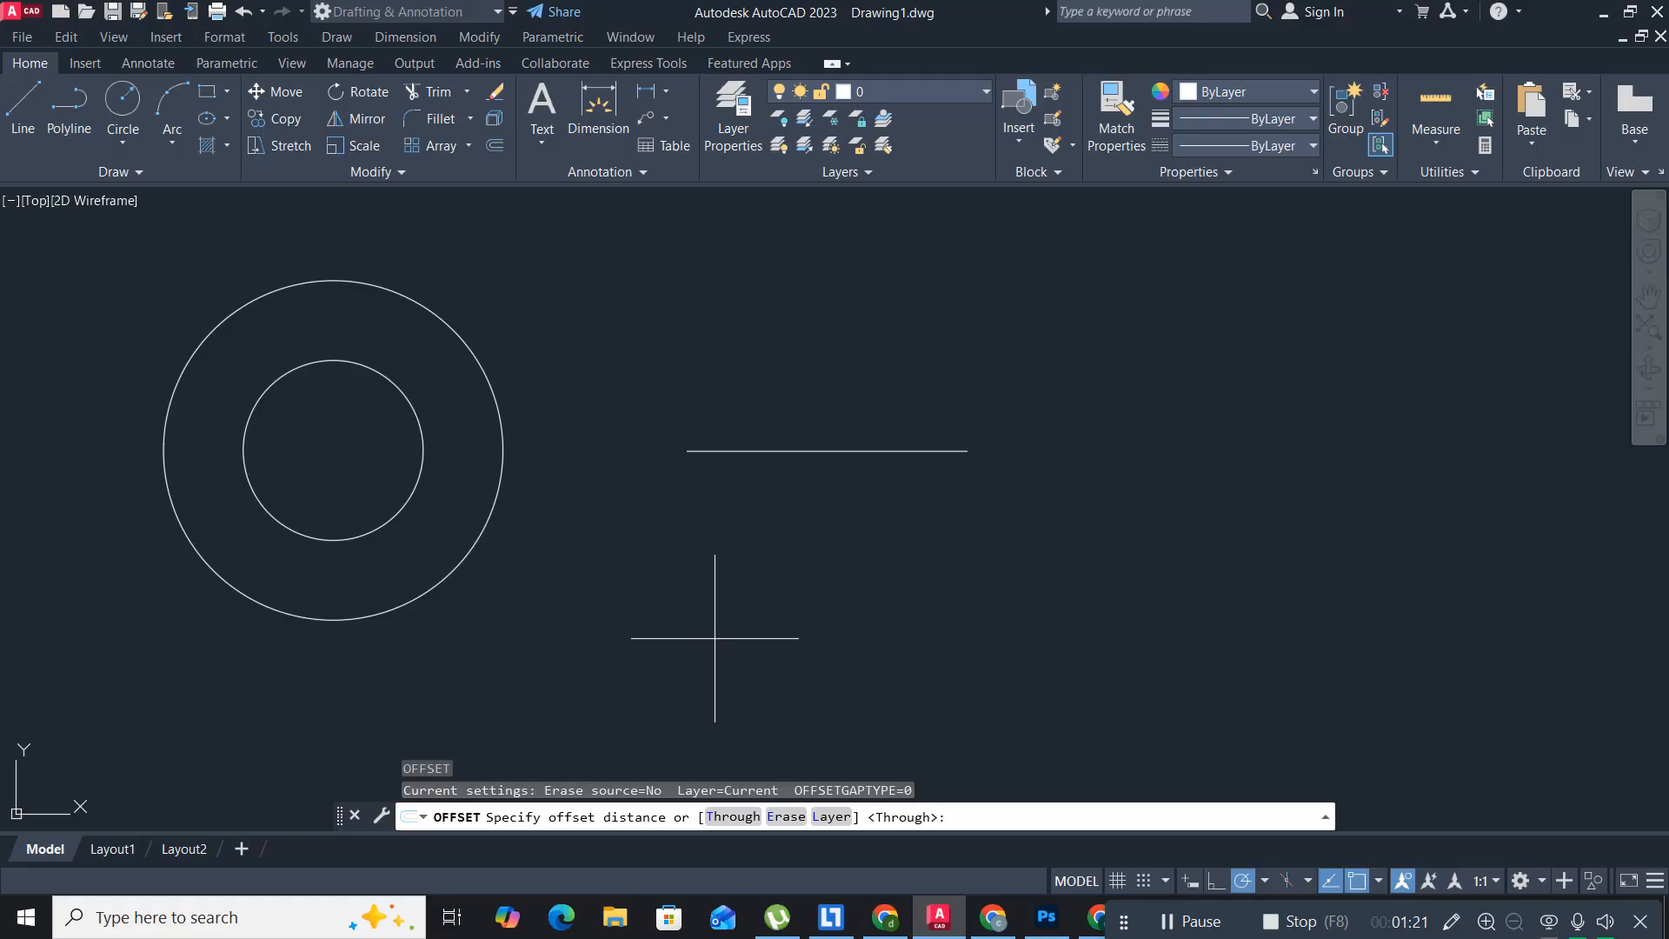
pyautogui.click(776, 820)
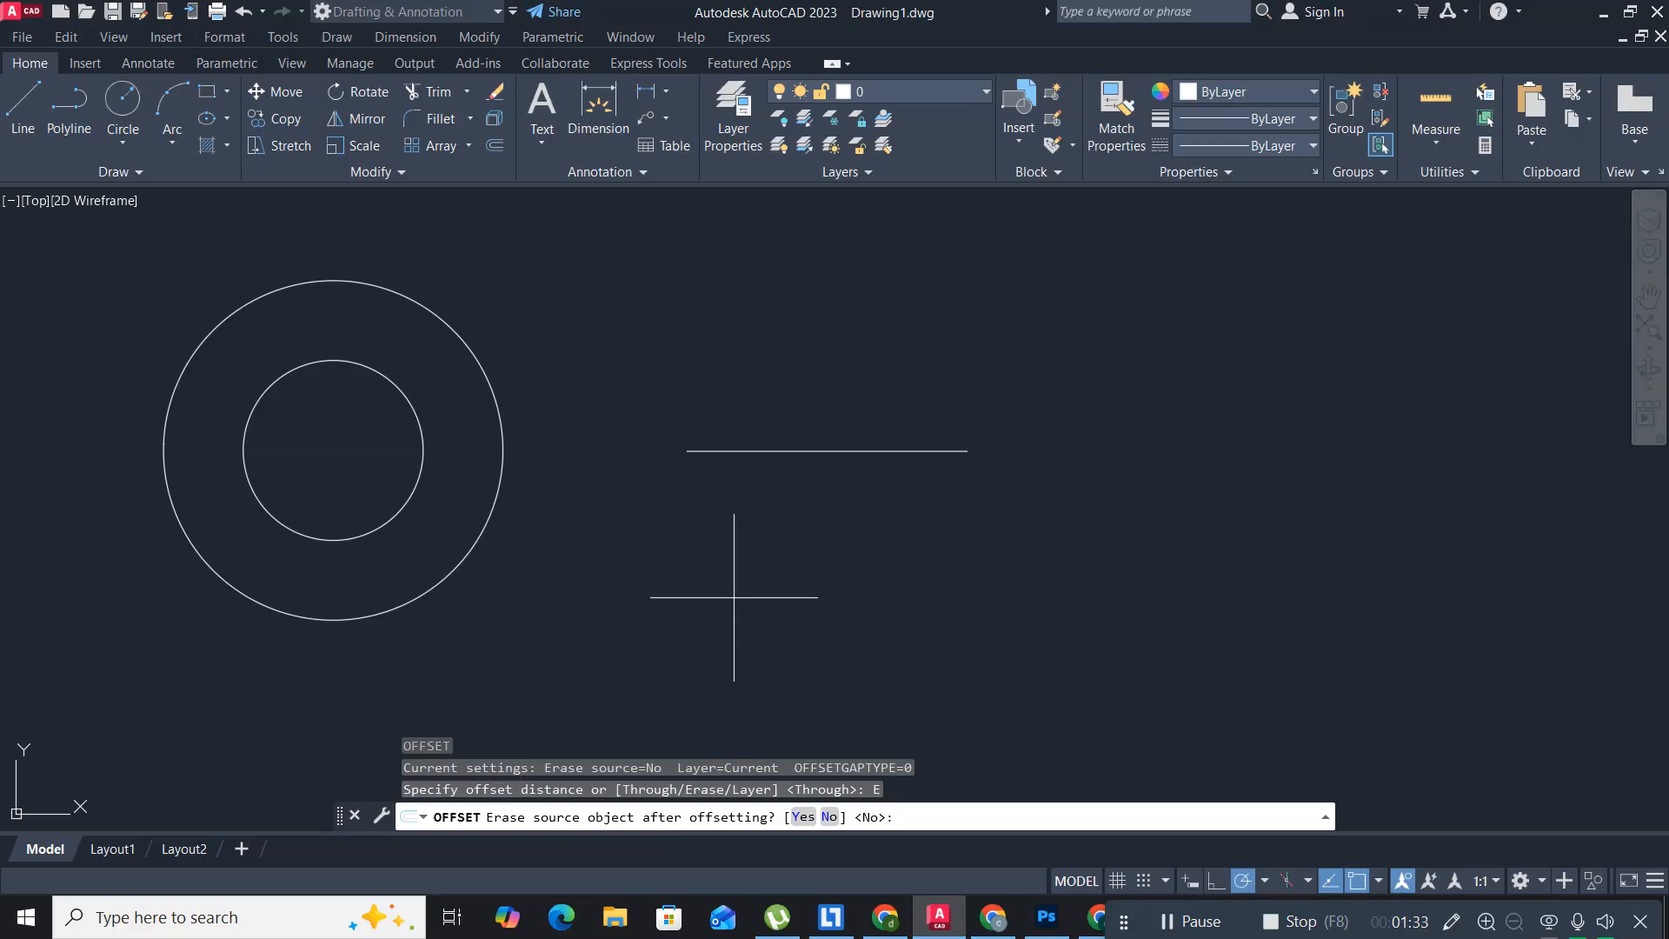
pyautogui.press('Return')
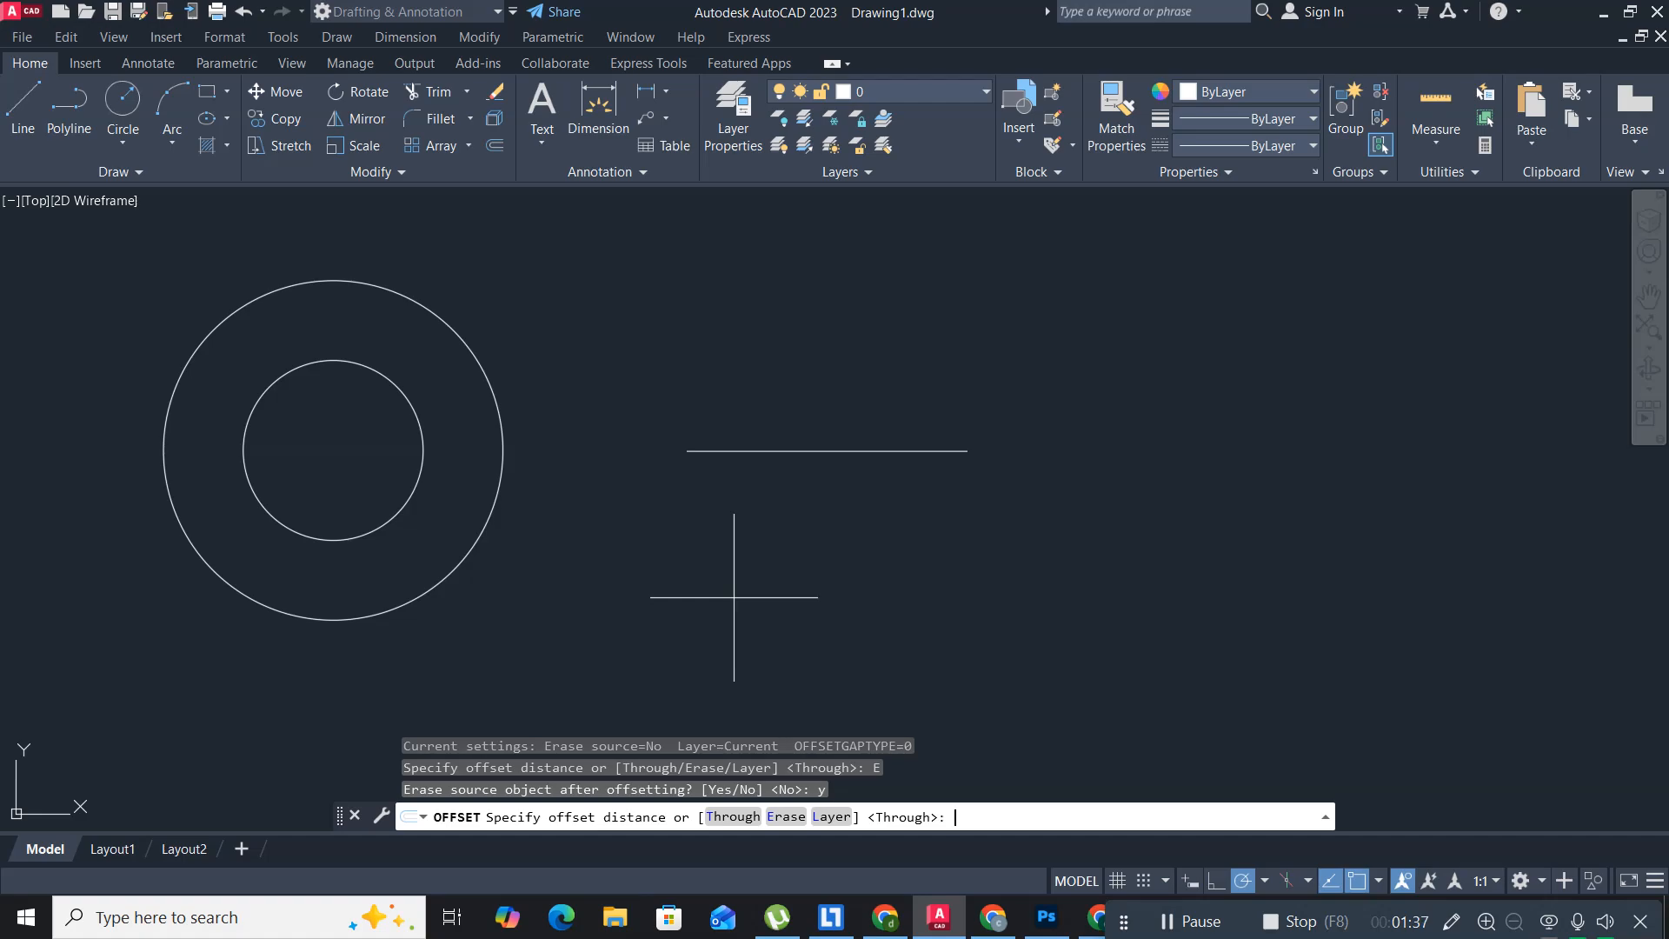
pyautogui.press('Return')
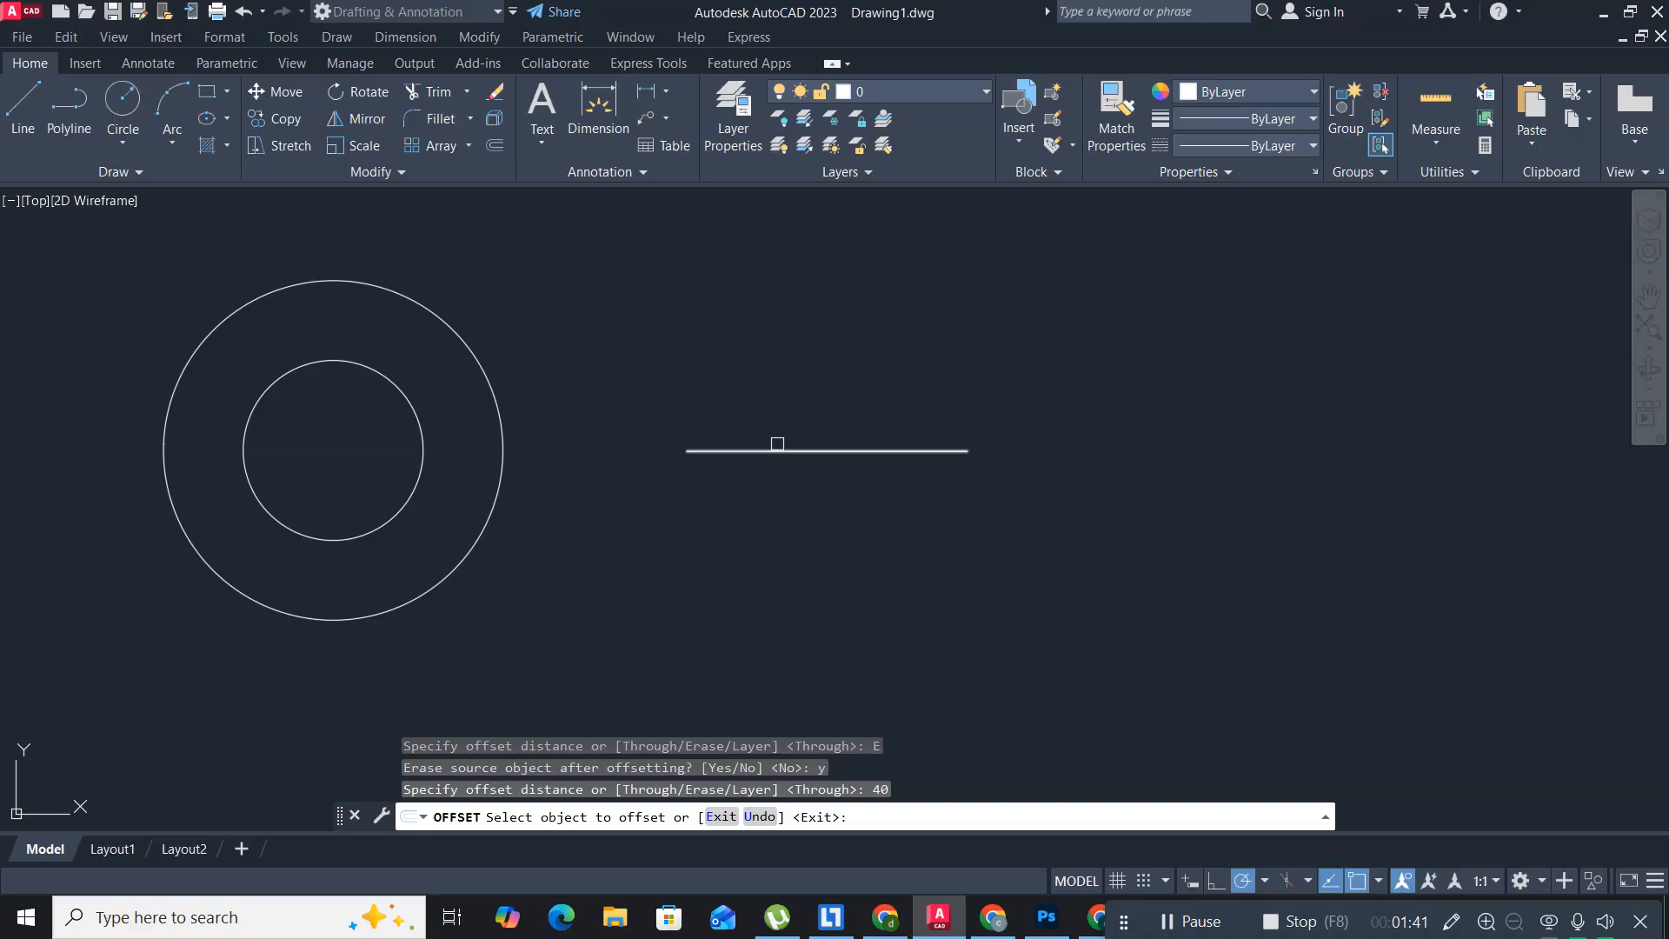
pyautogui.click(774, 452)
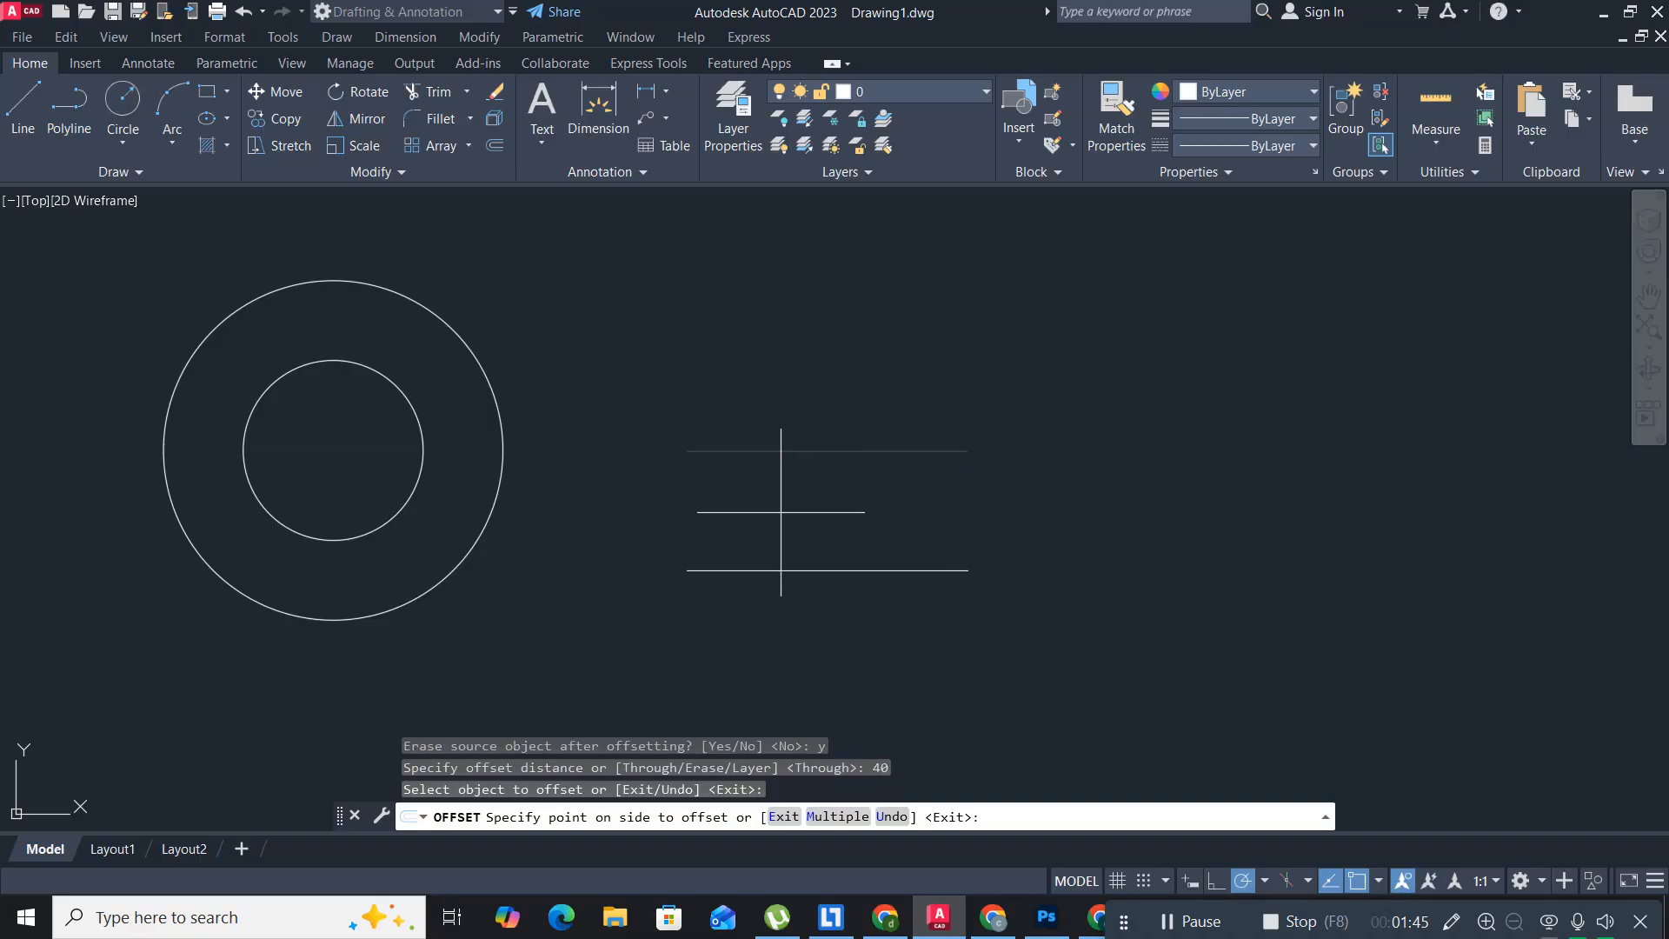
pyautogui.click(780, 512)
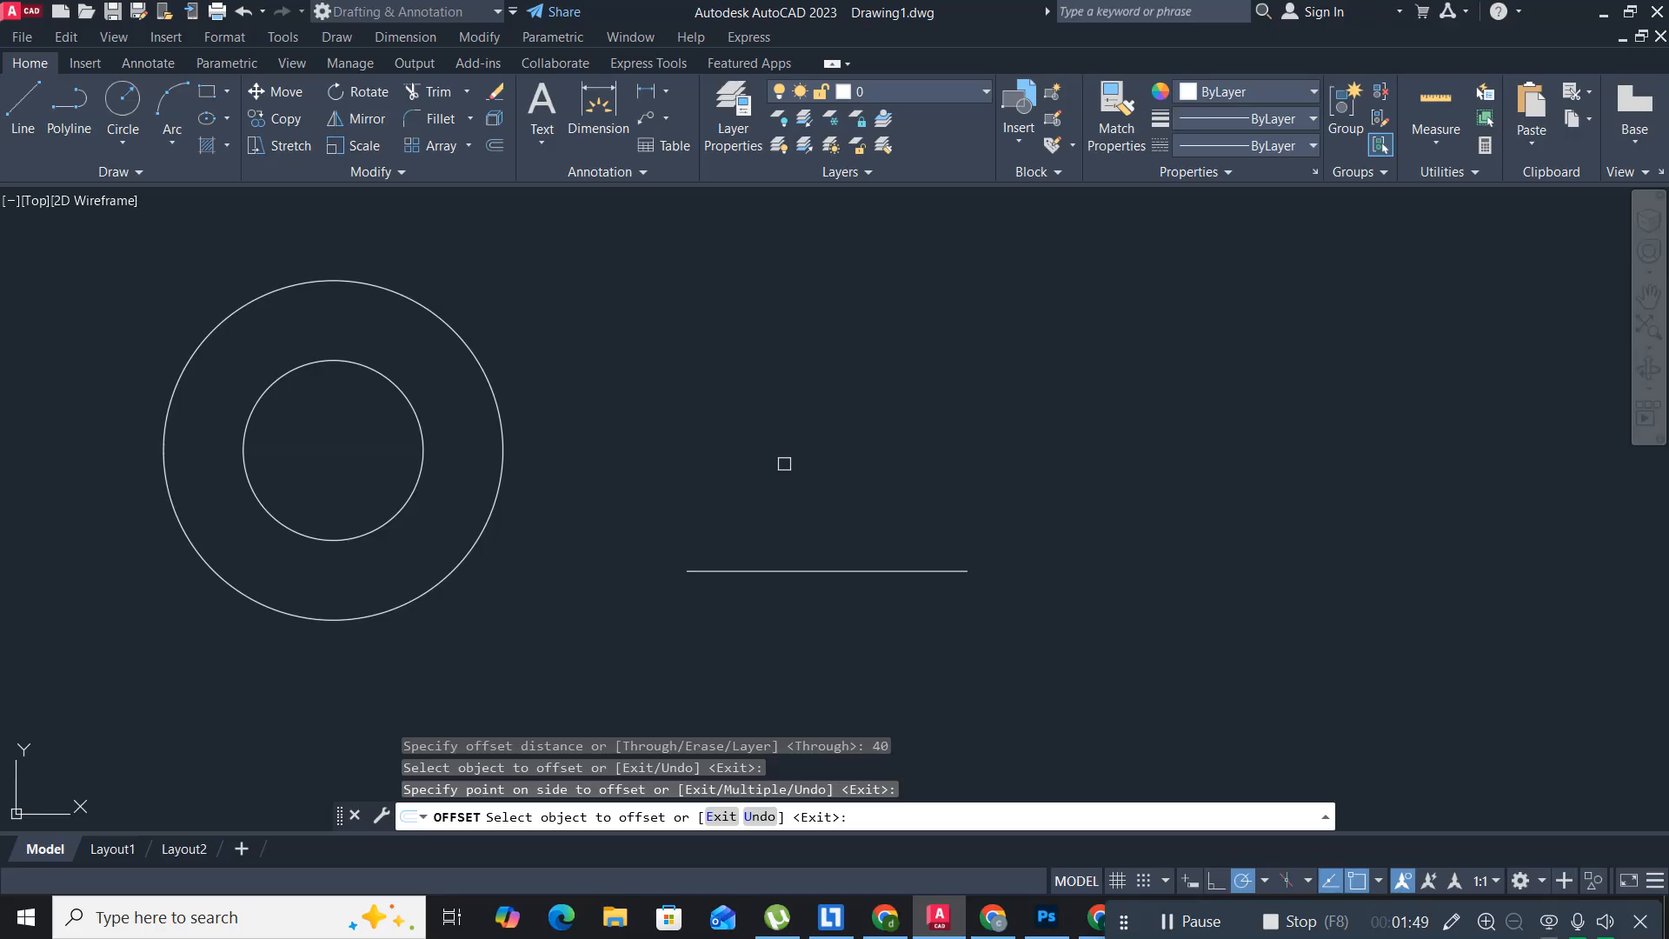
pyautogui.press('Escape')
pyautogui.click(658, 443)
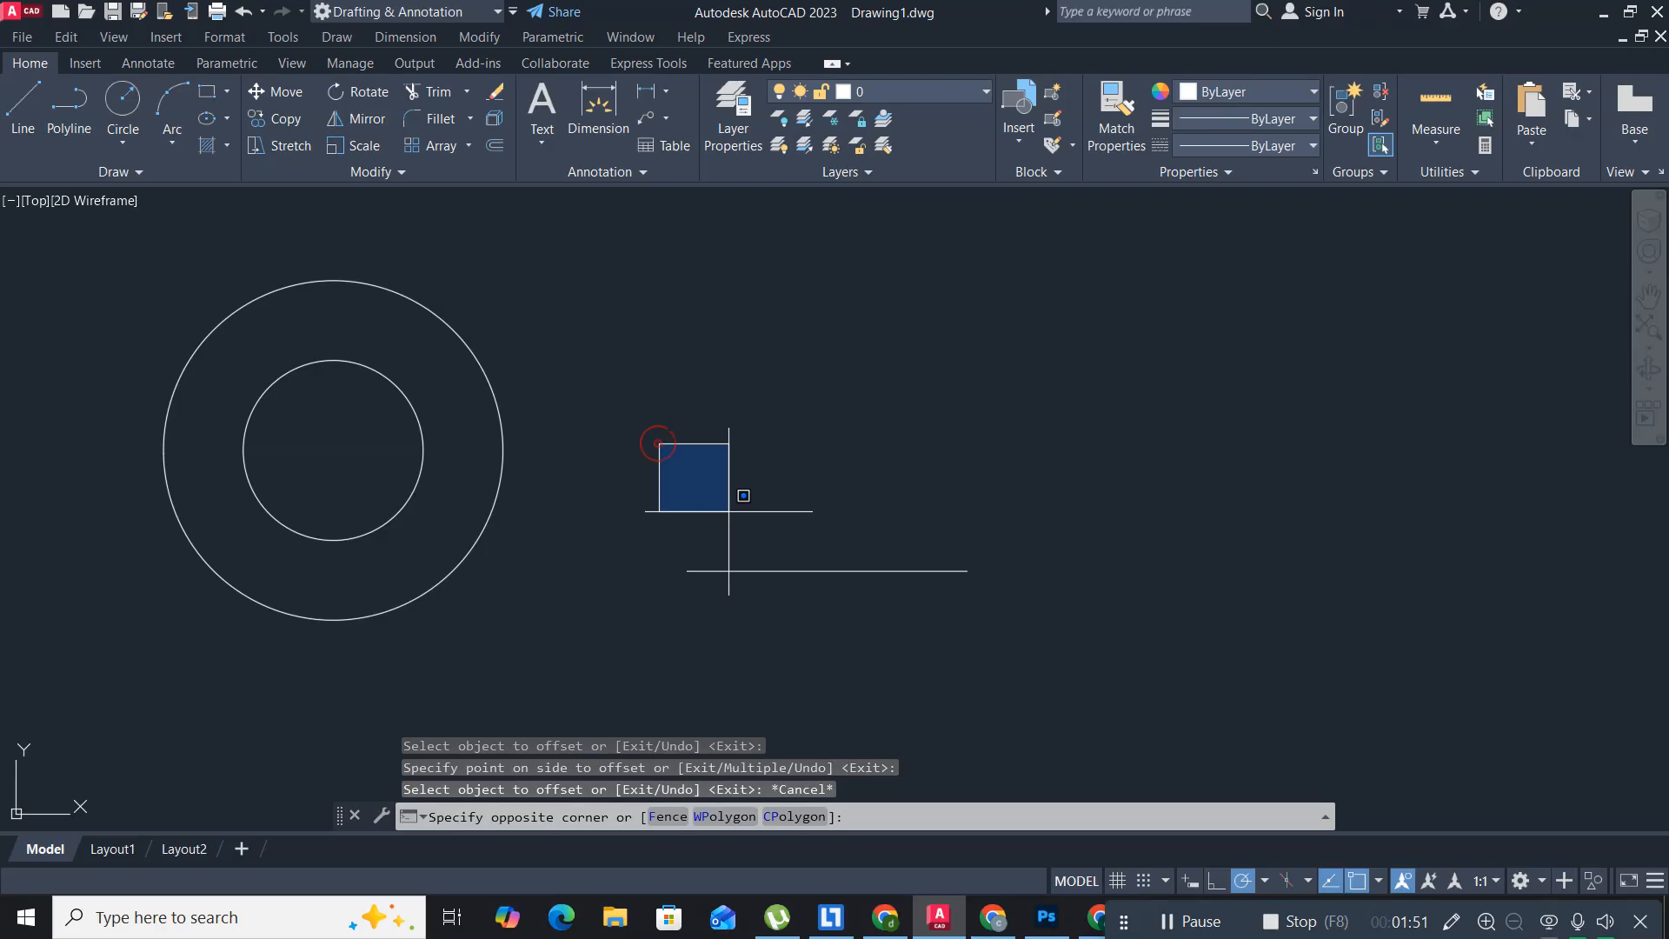
pyautogui.click(779, 552)
# - Offset the horizontal polyline upward by 20 with erasing of the source object set to No
pyautogui.write('o')
pyautogui.press('Return')
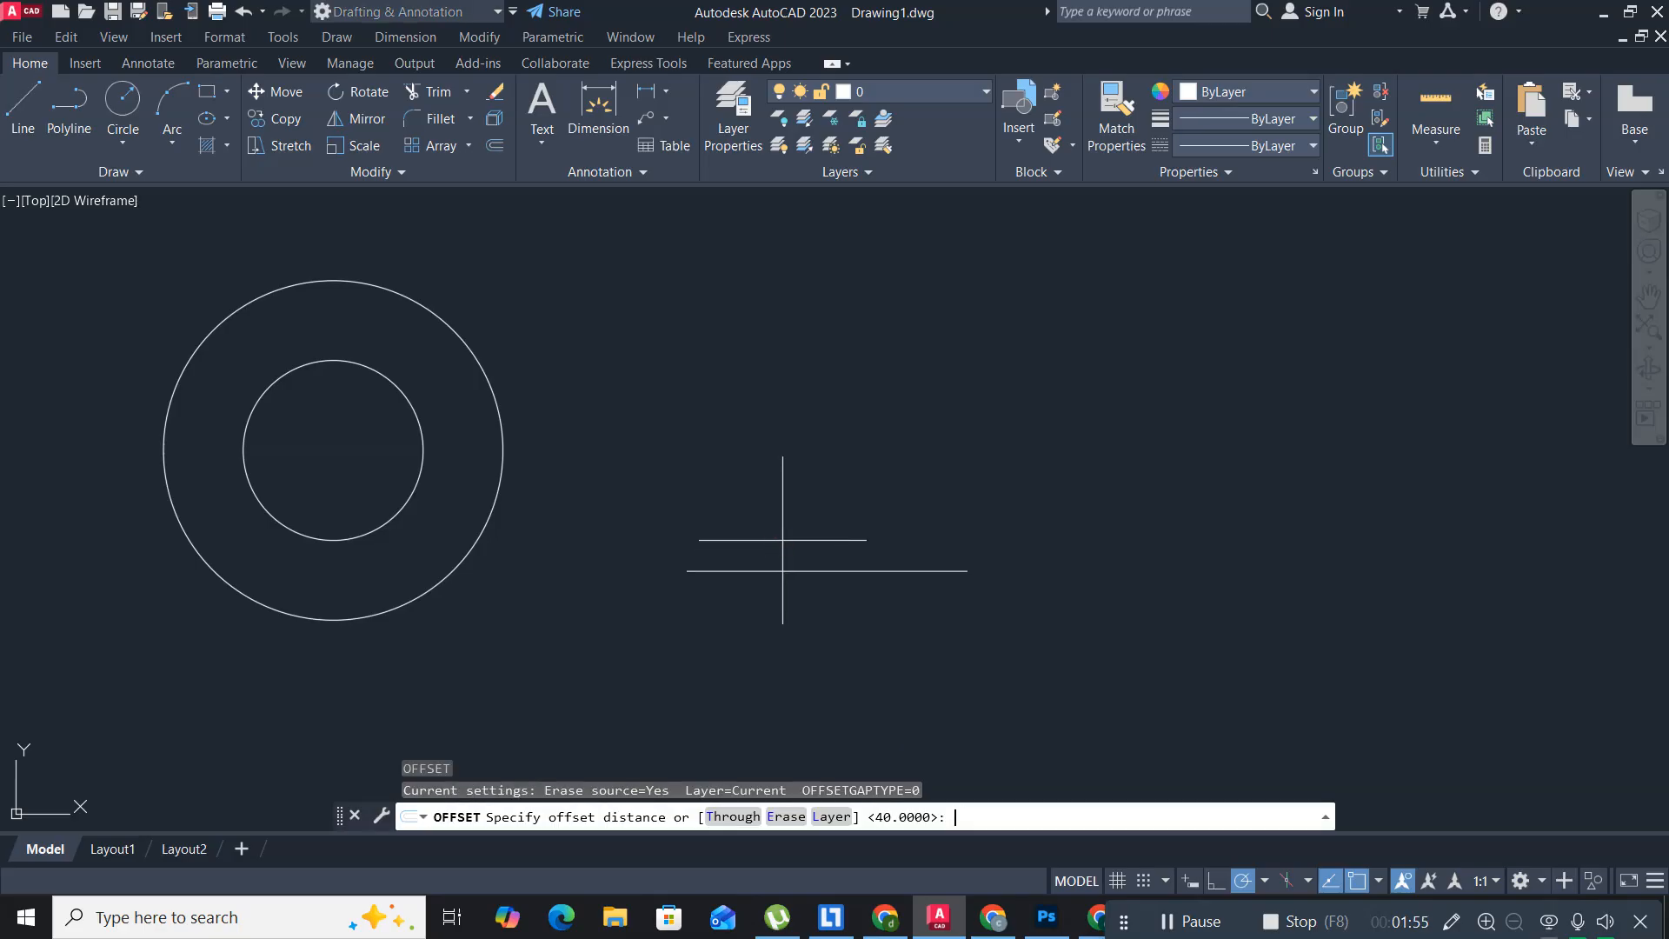
pyautogui.click(787, 818)
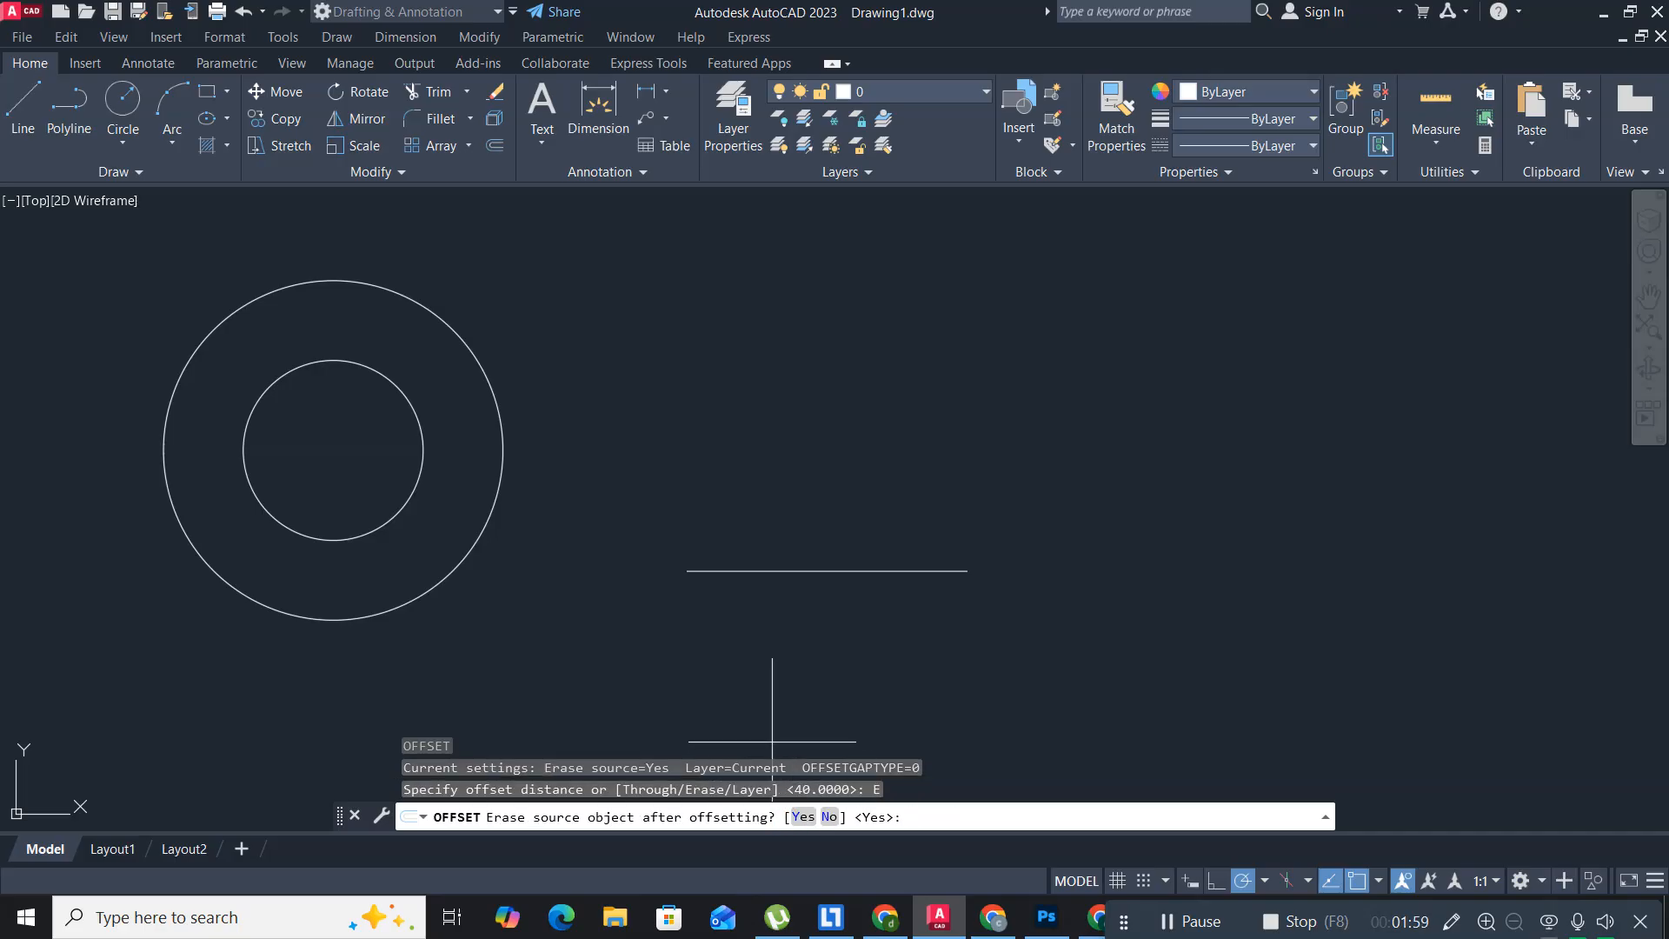
pyautogui.write('n')
pyautogui.press('Return')
pyautogui.write('20')
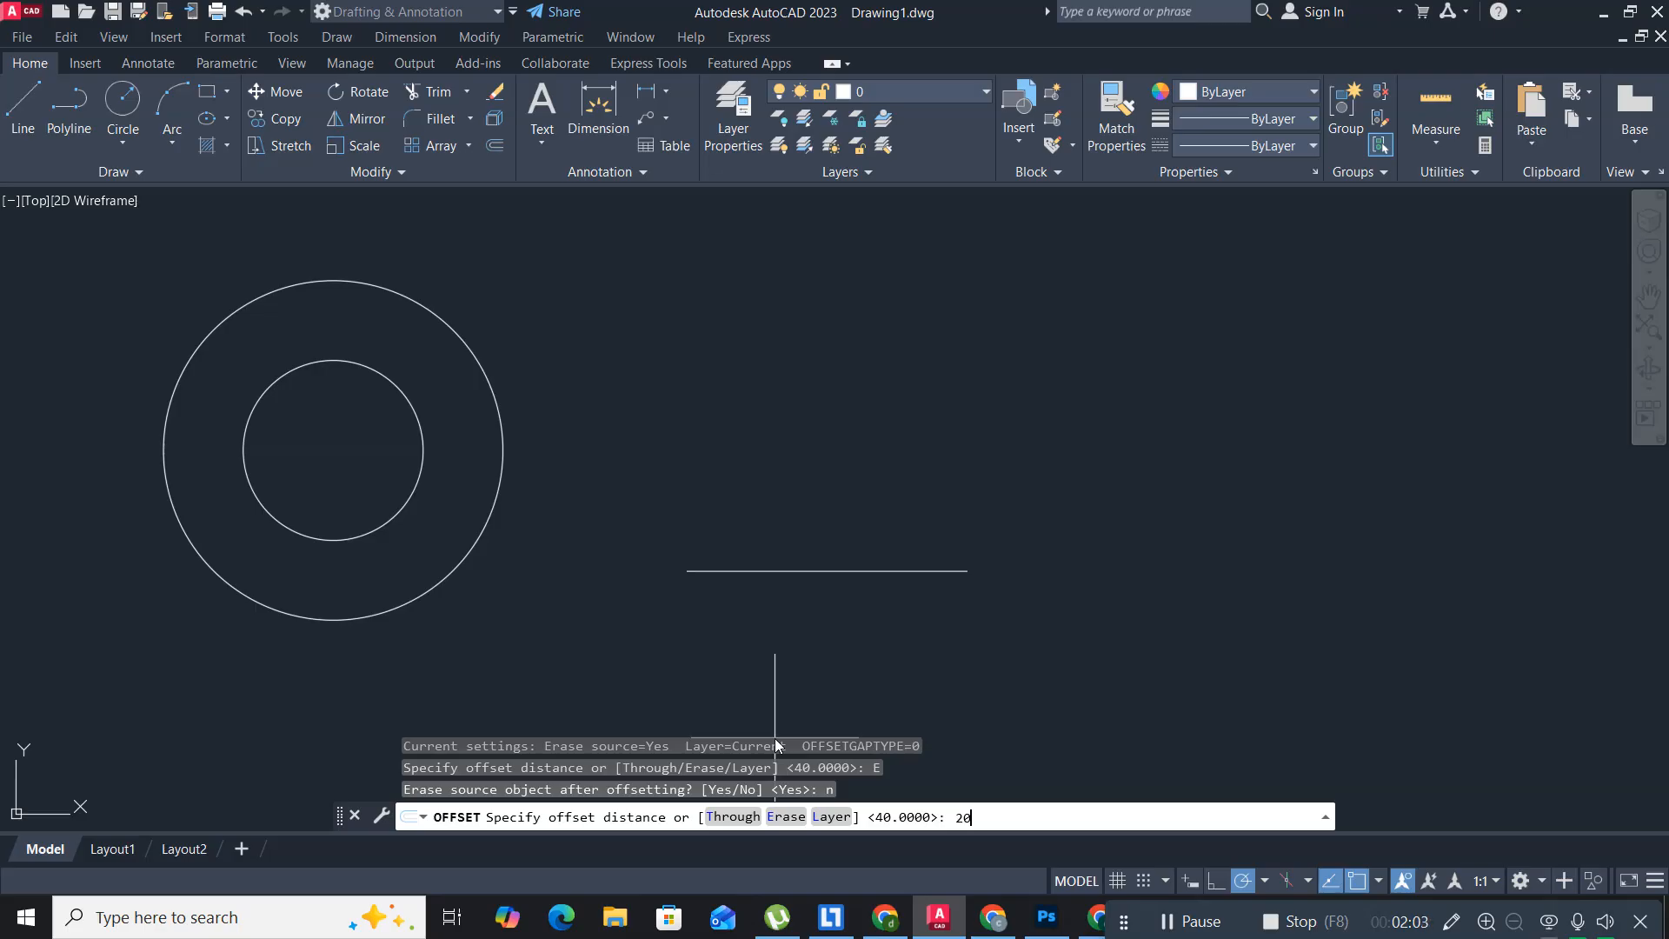
pyautogui.press('Return')
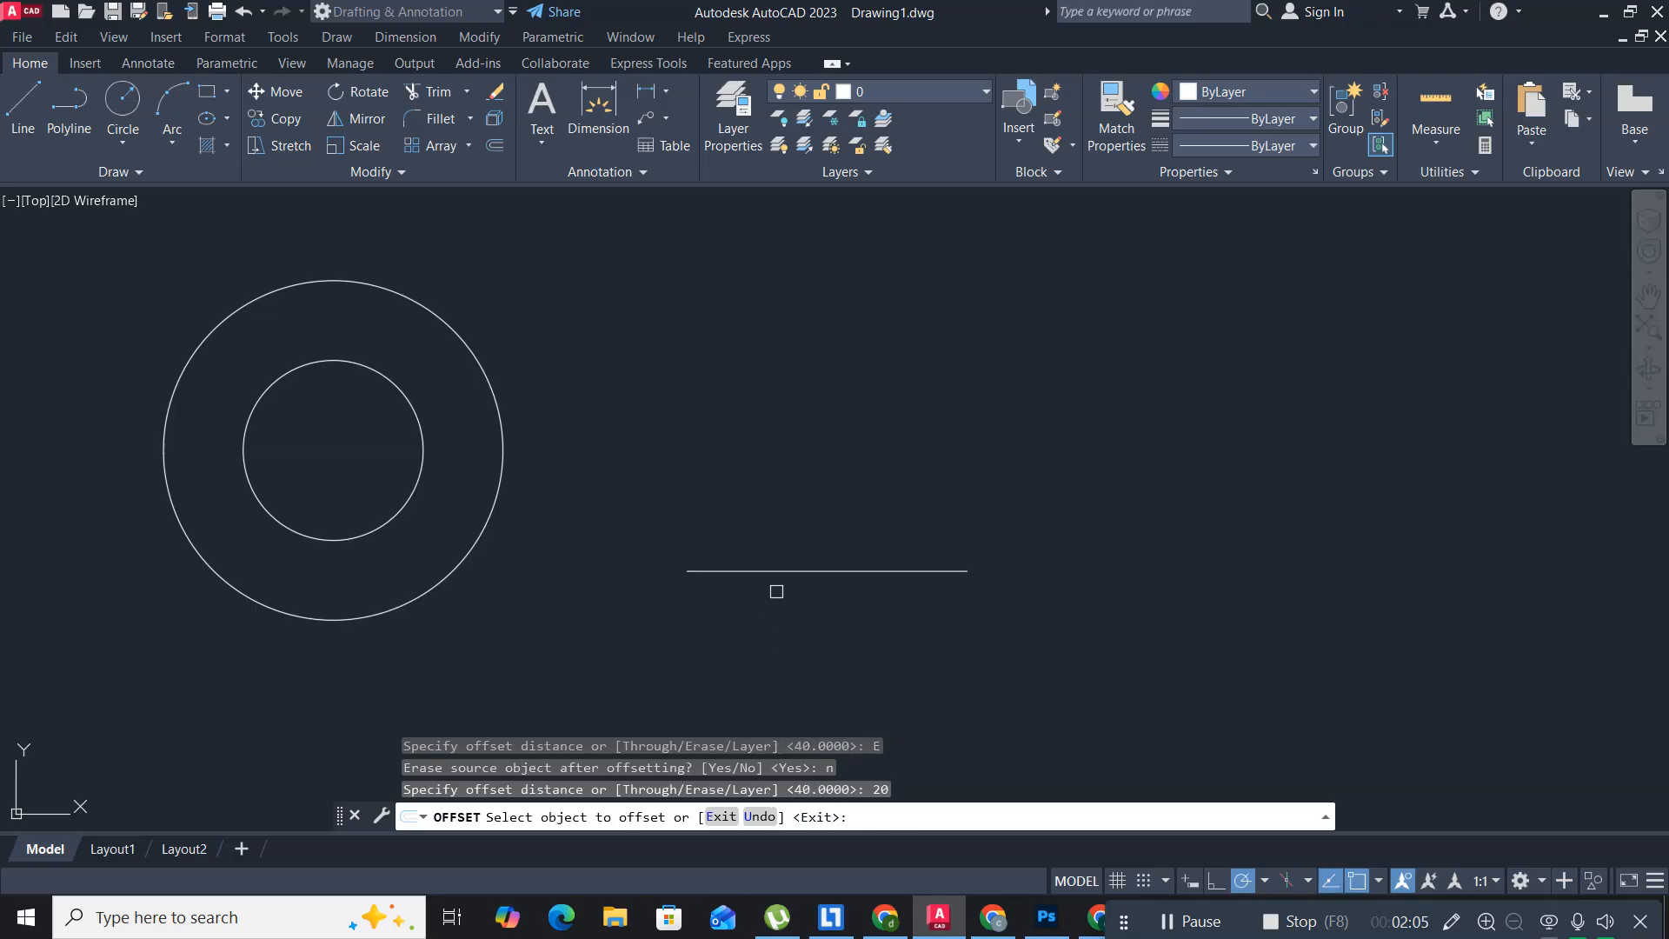
pyautogui.click(770, 570)
pyautogui.click(760, 531)
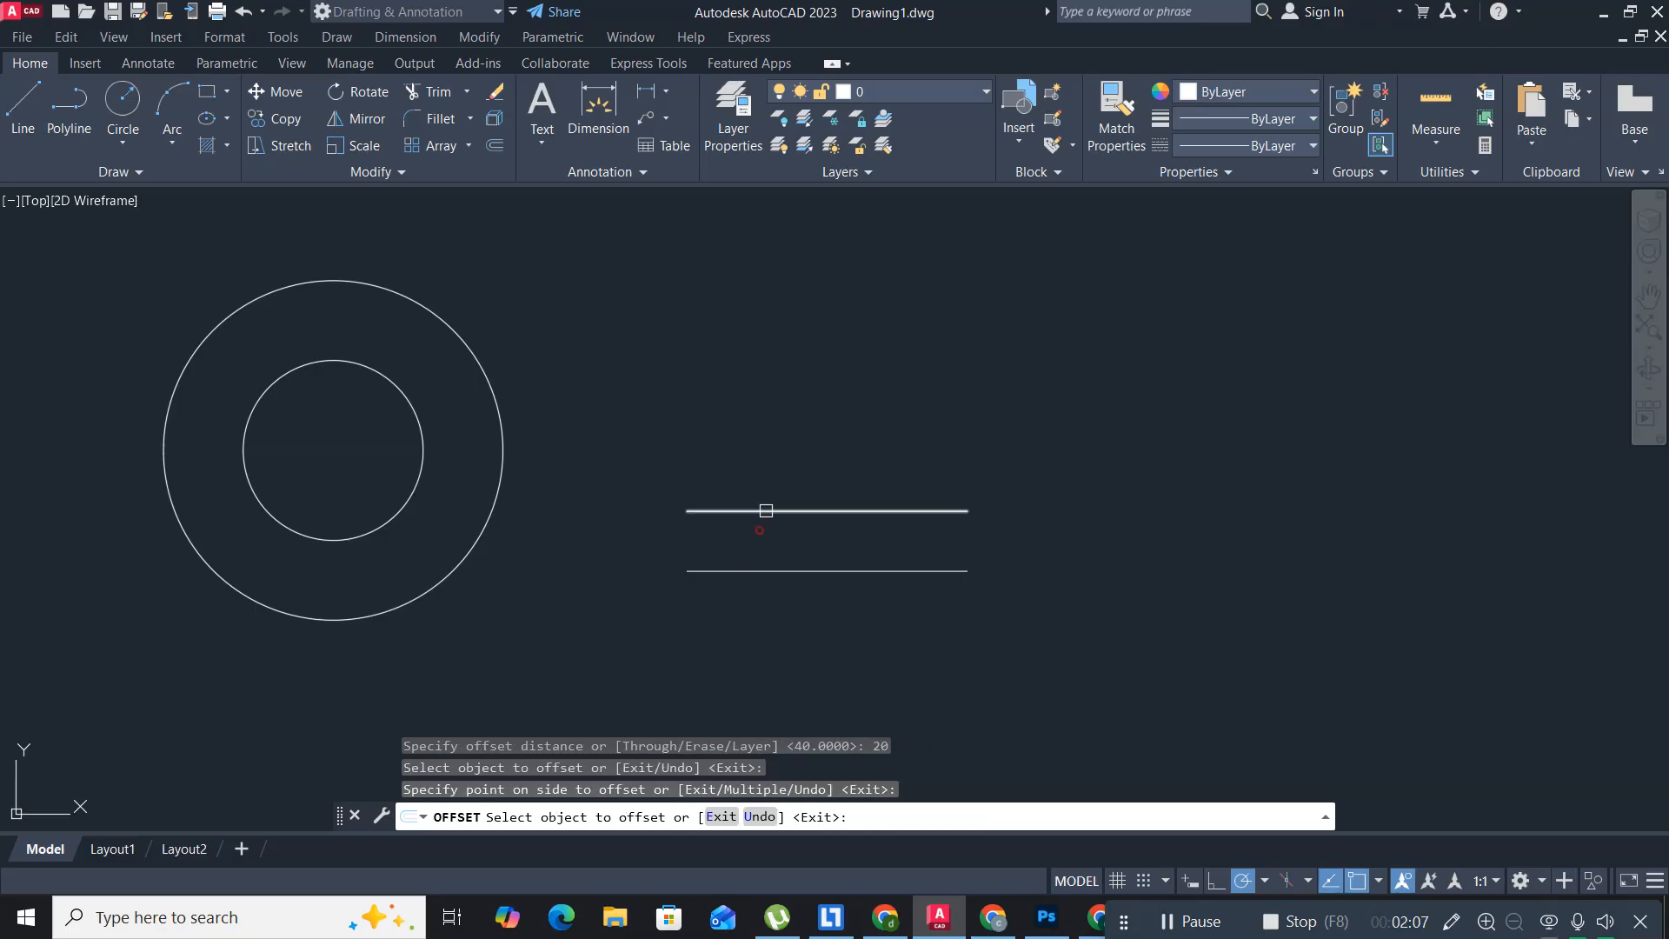
# - Offset the uppermost horizontal line upward twice more at the same distance, making four parallel lines
pyautogui.click(762, 509)
pyautogui.click(766, 461)
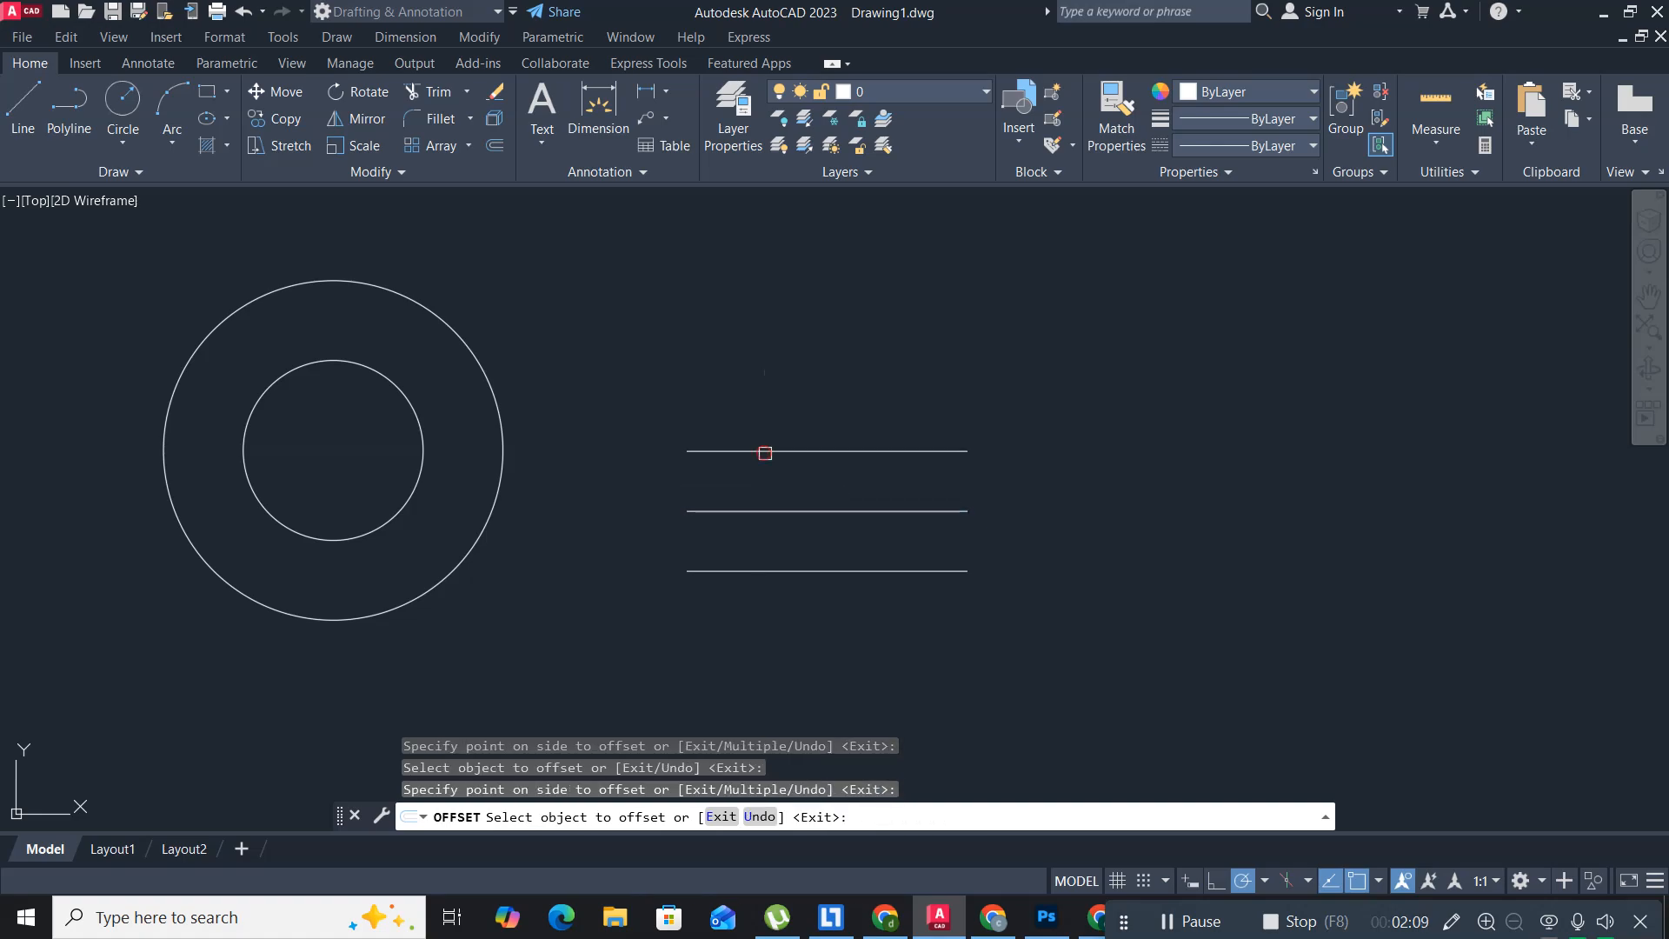
pyautogui.click(751, 450)
pyautogui.click(747, 406)
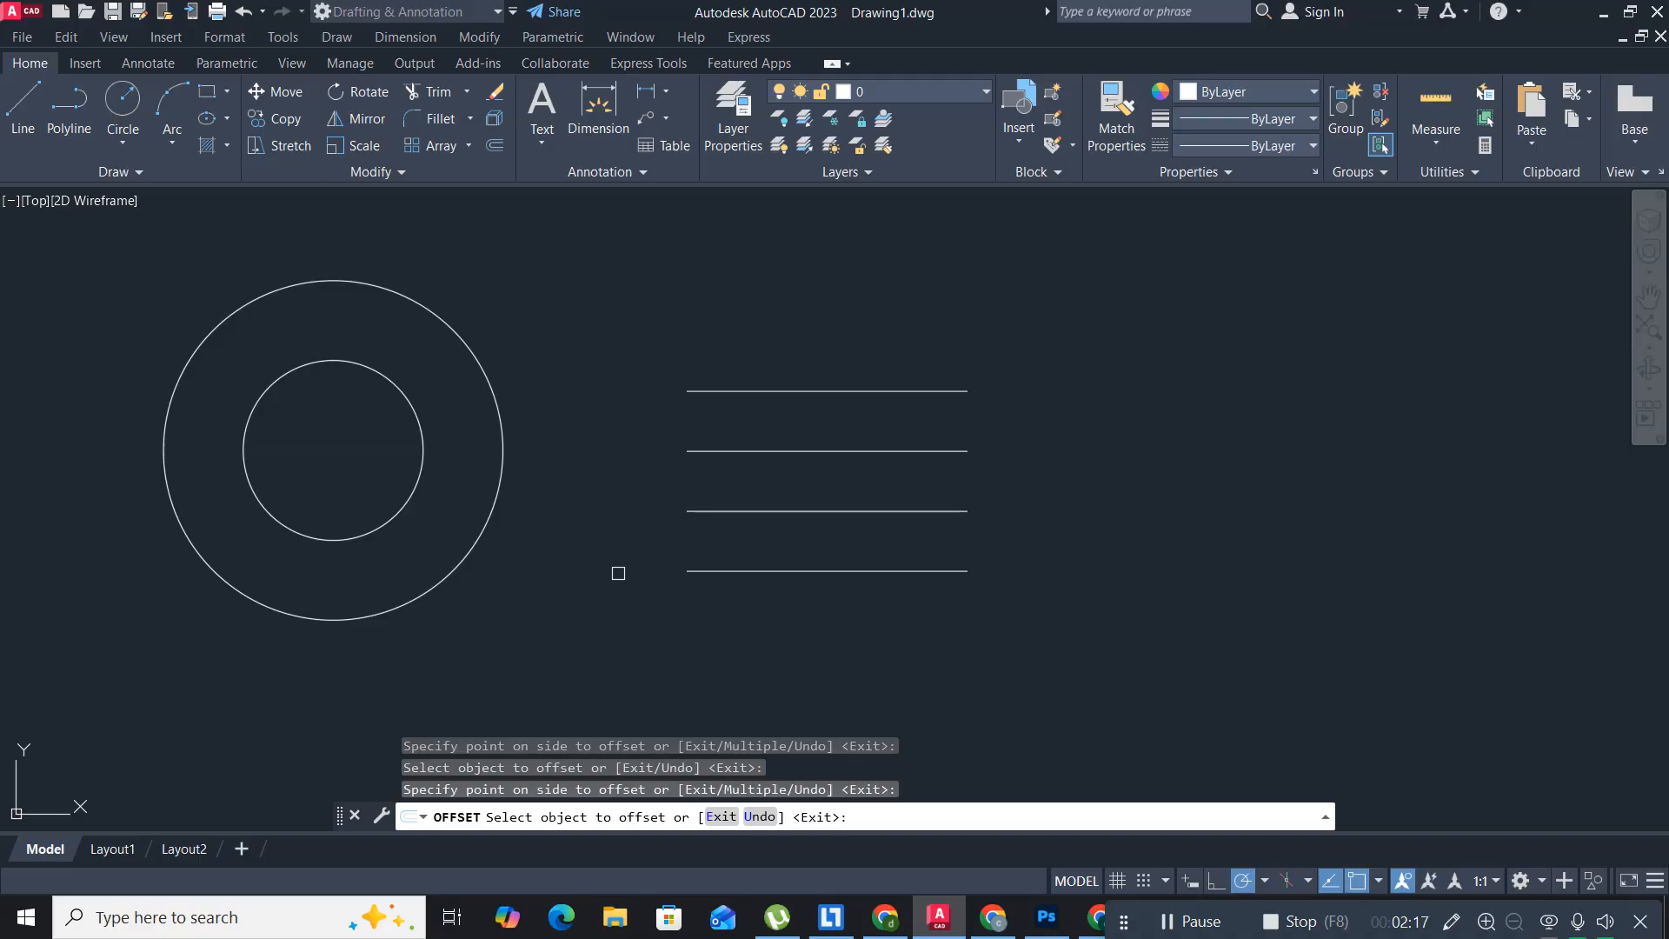
pyautogui.press('Escape')
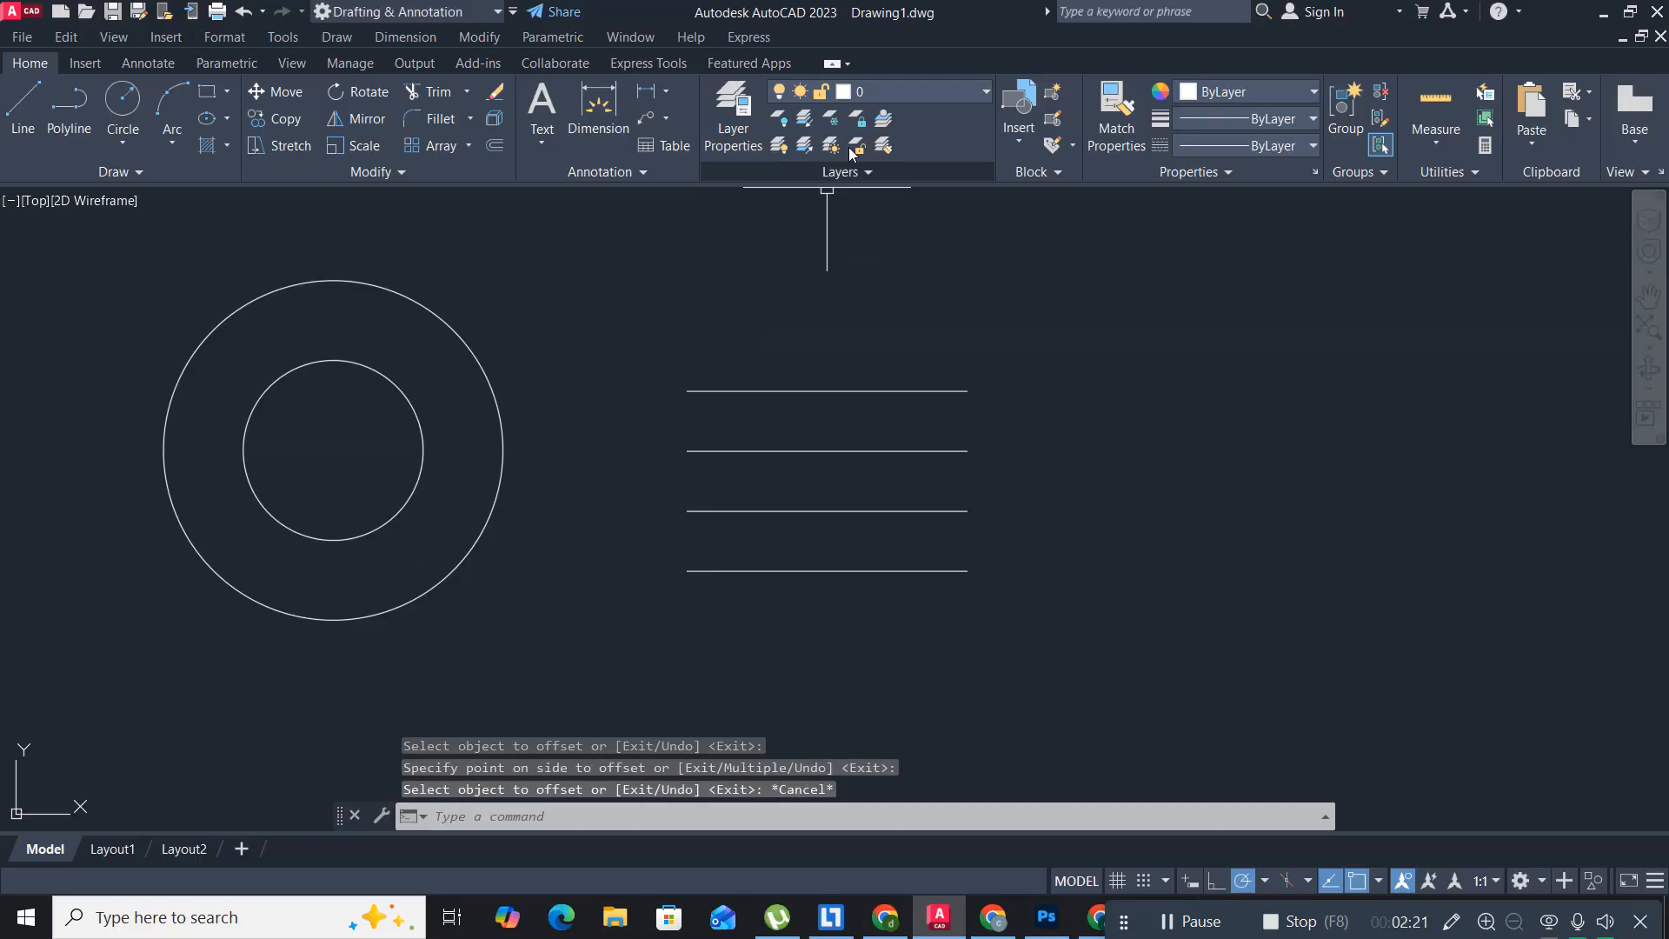
# - Make the offset layer current and draw a single-segment vertical polyline beside the four parallel lines
pyautogui.click(905, 96)
pyautogui.click(892, 143)
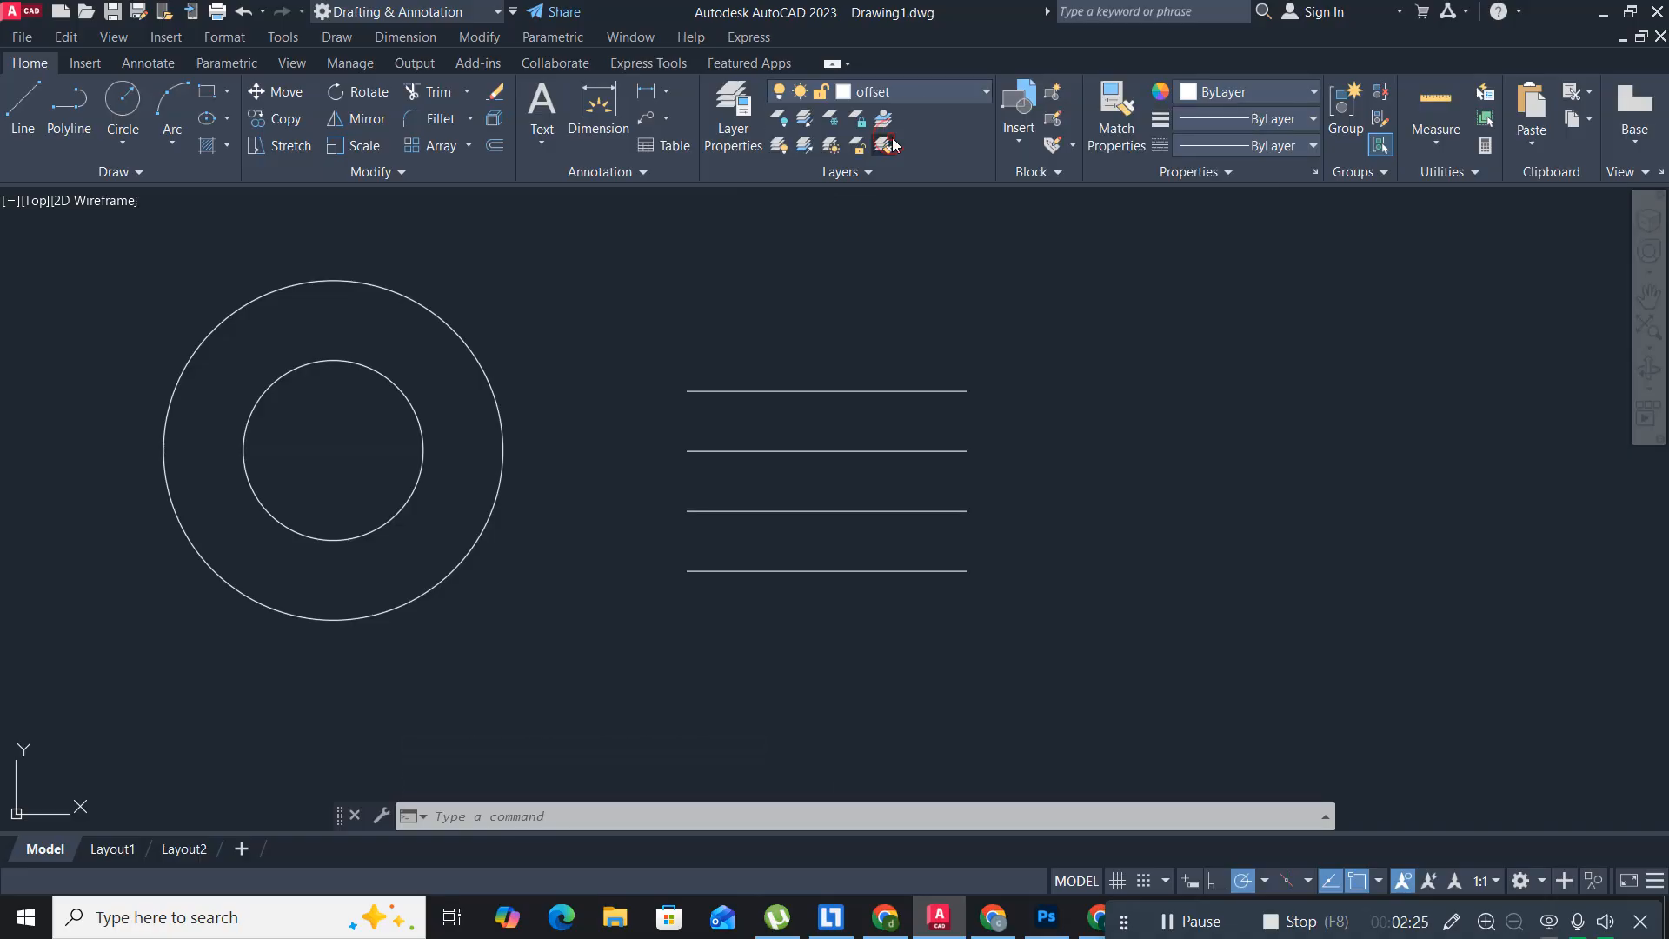
pyautogui.click(69, 108)
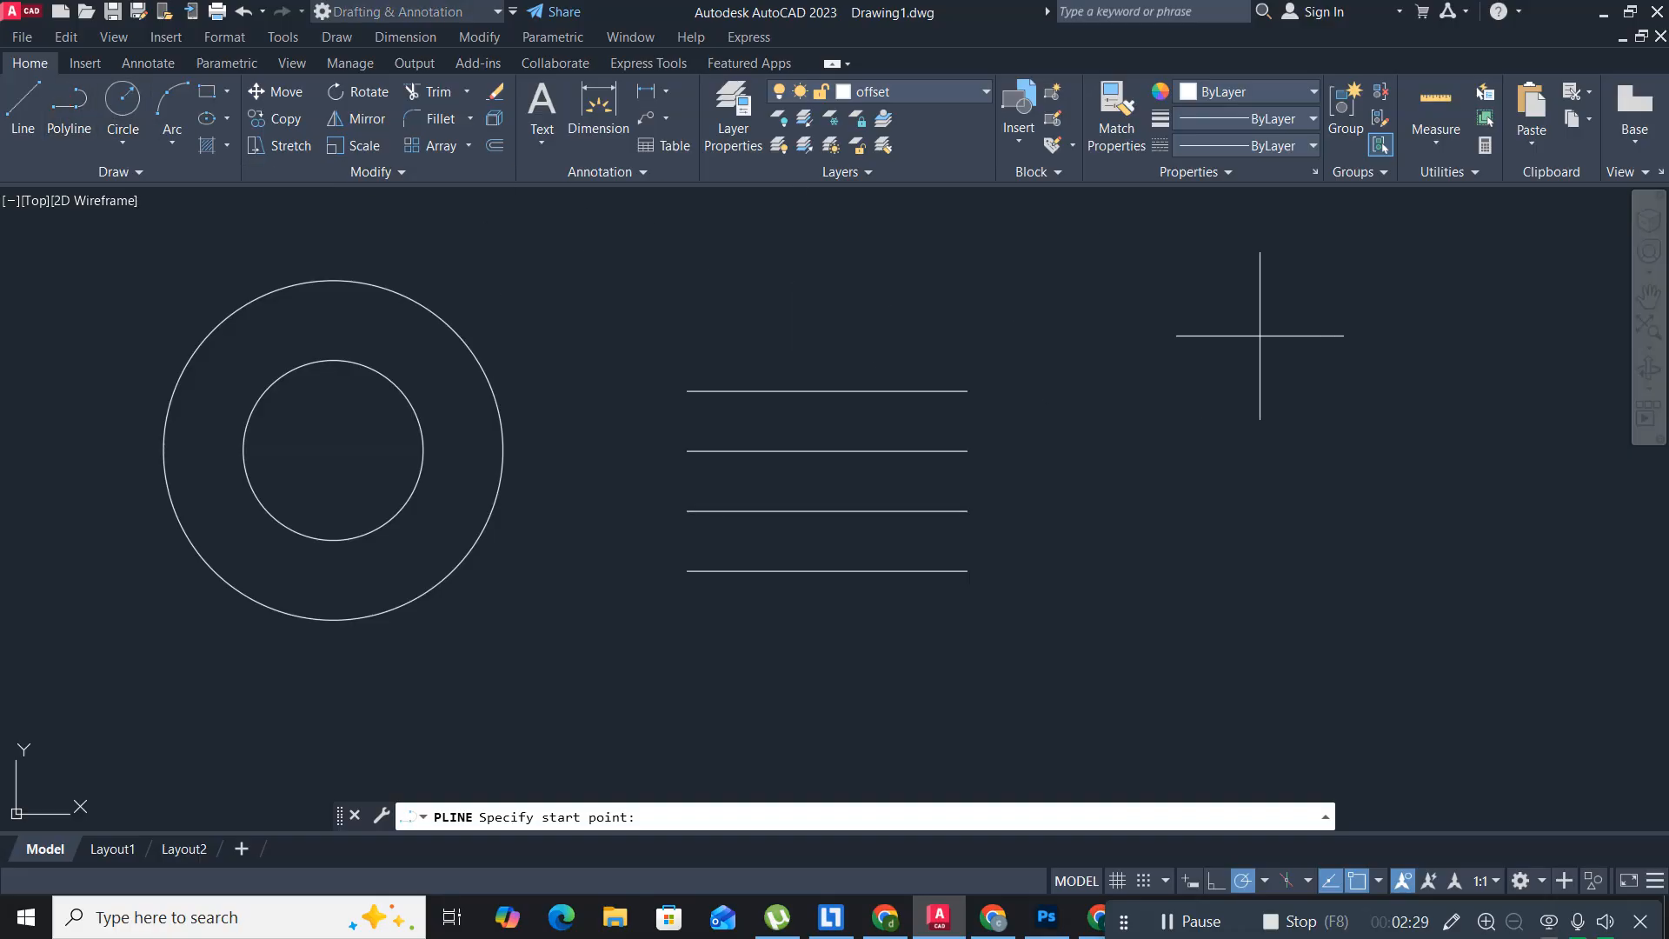
pyautogui.click(1214, 310)
pyautogui.click(1213, 514)
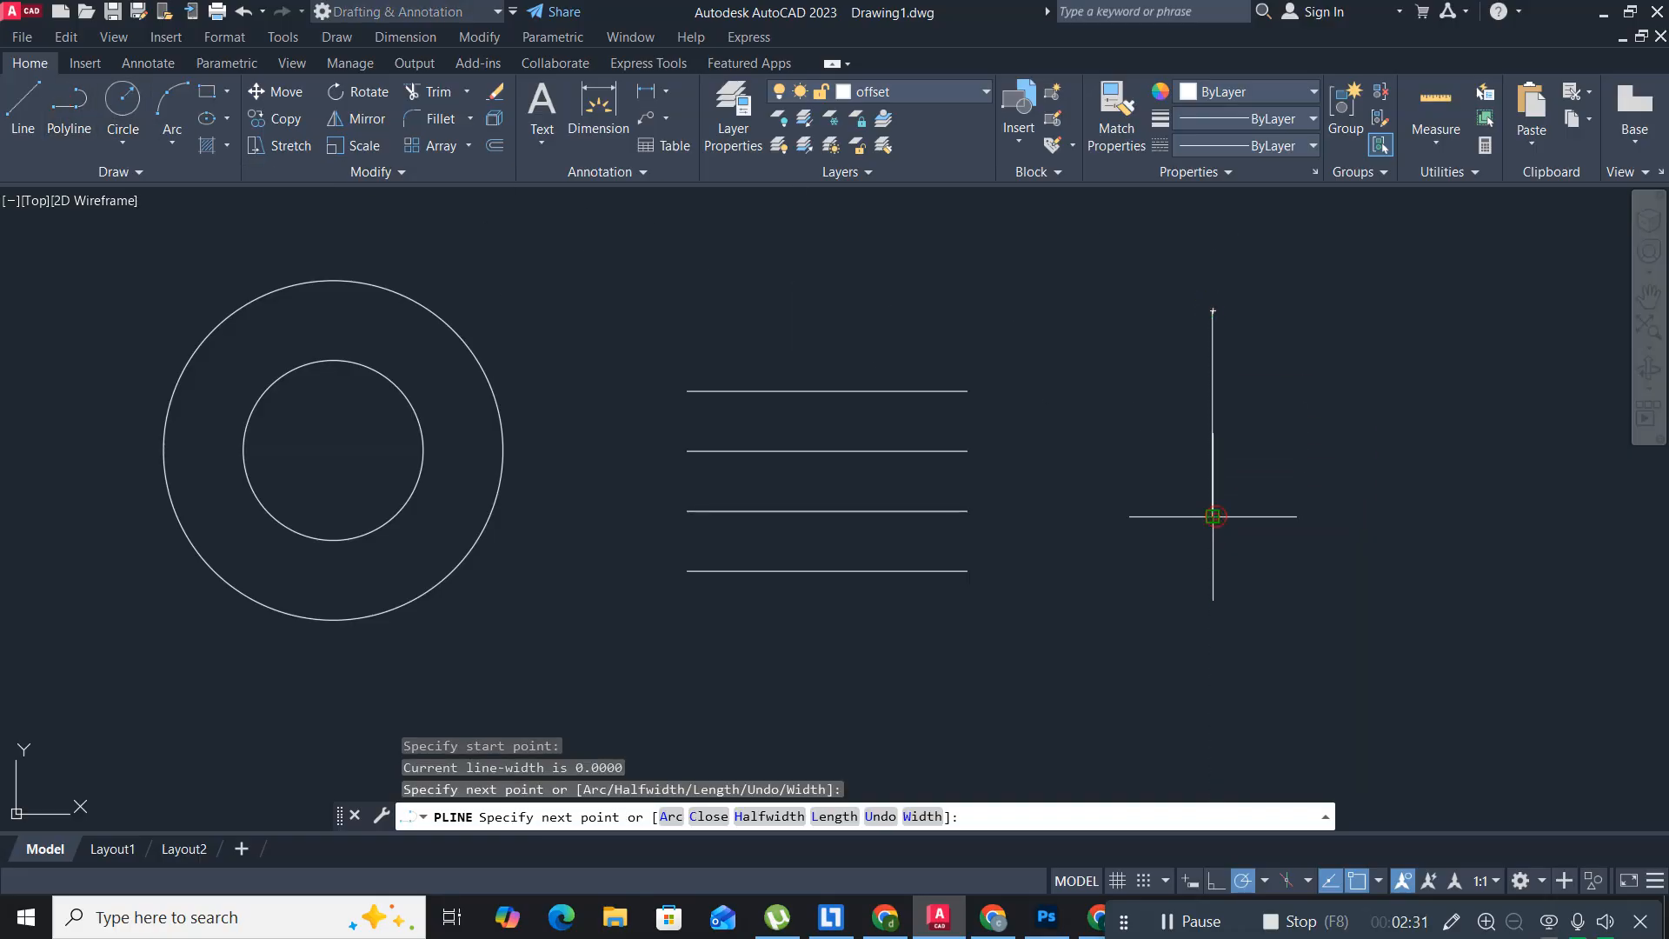
pyautogui.press('Return')
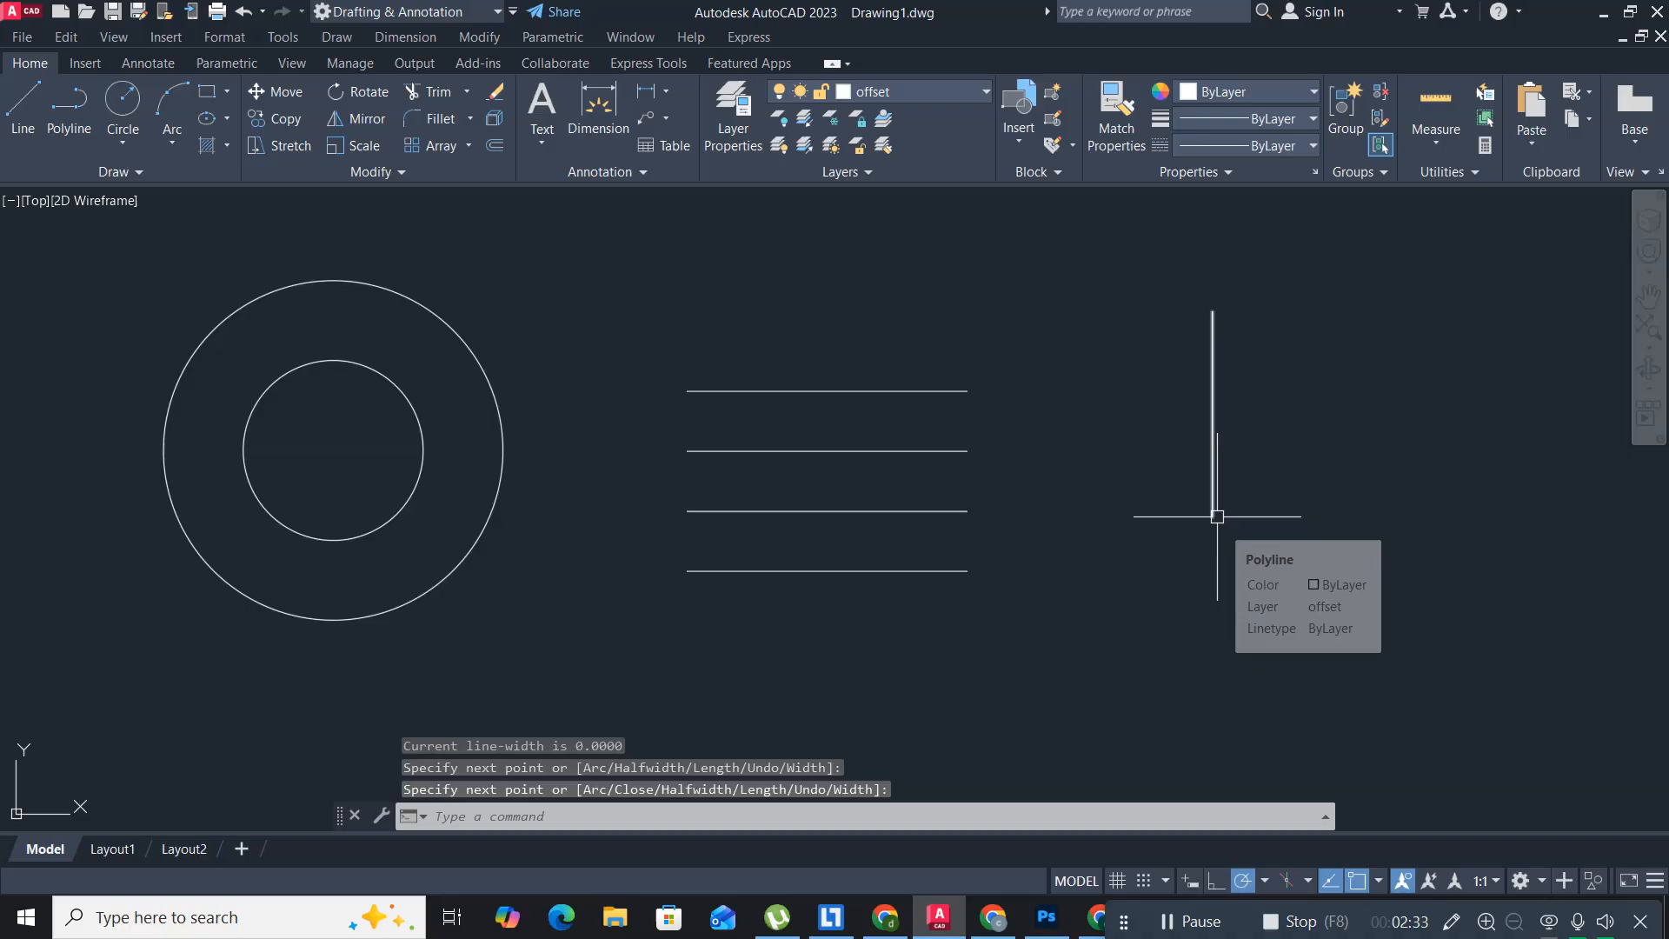
# - Make layer 0 the current layer
pyautogui.click(908, 87)
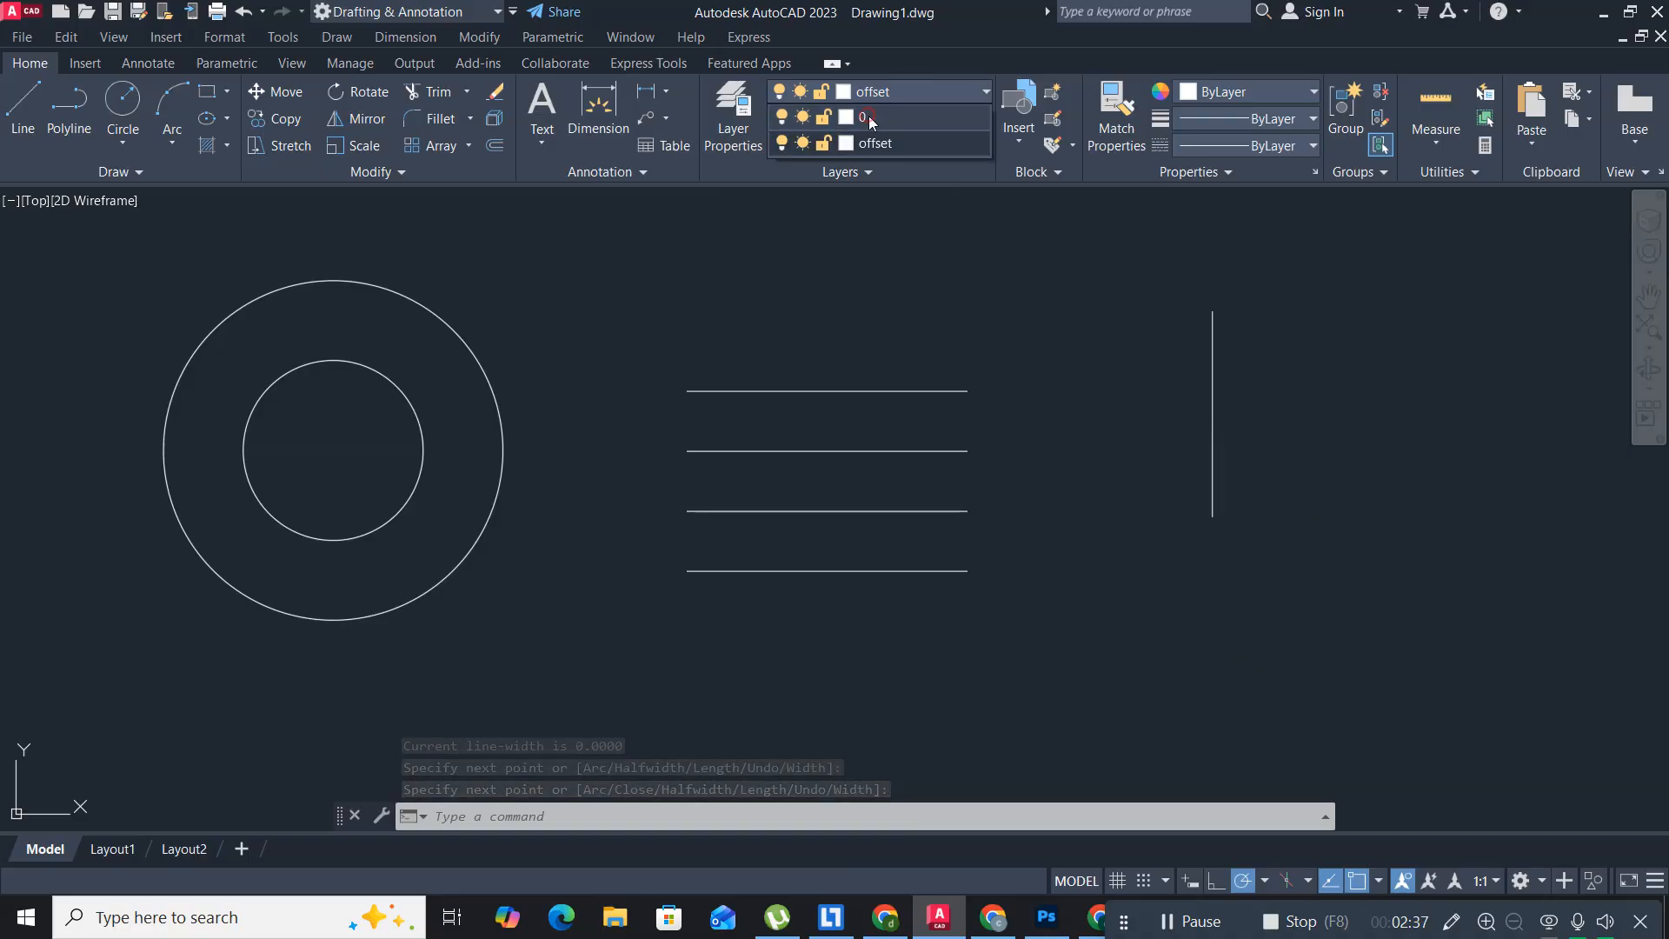
pyautogui.click(874, 117)
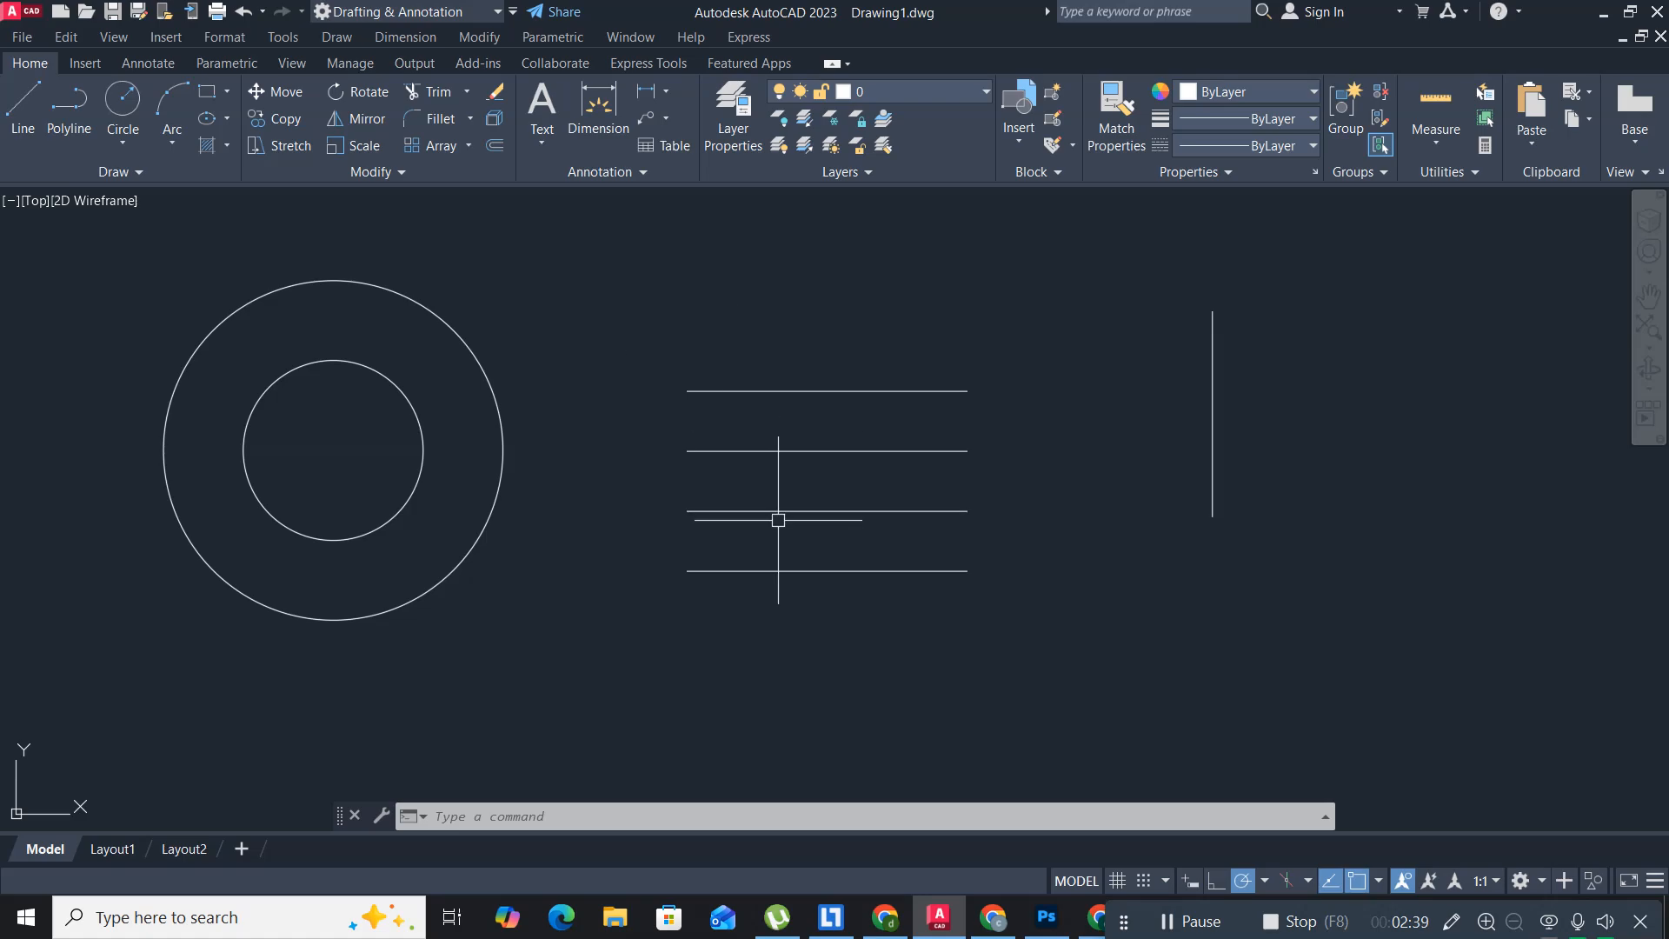
pyautogui.click(590, 620)
pyautogui.click(718, 738)
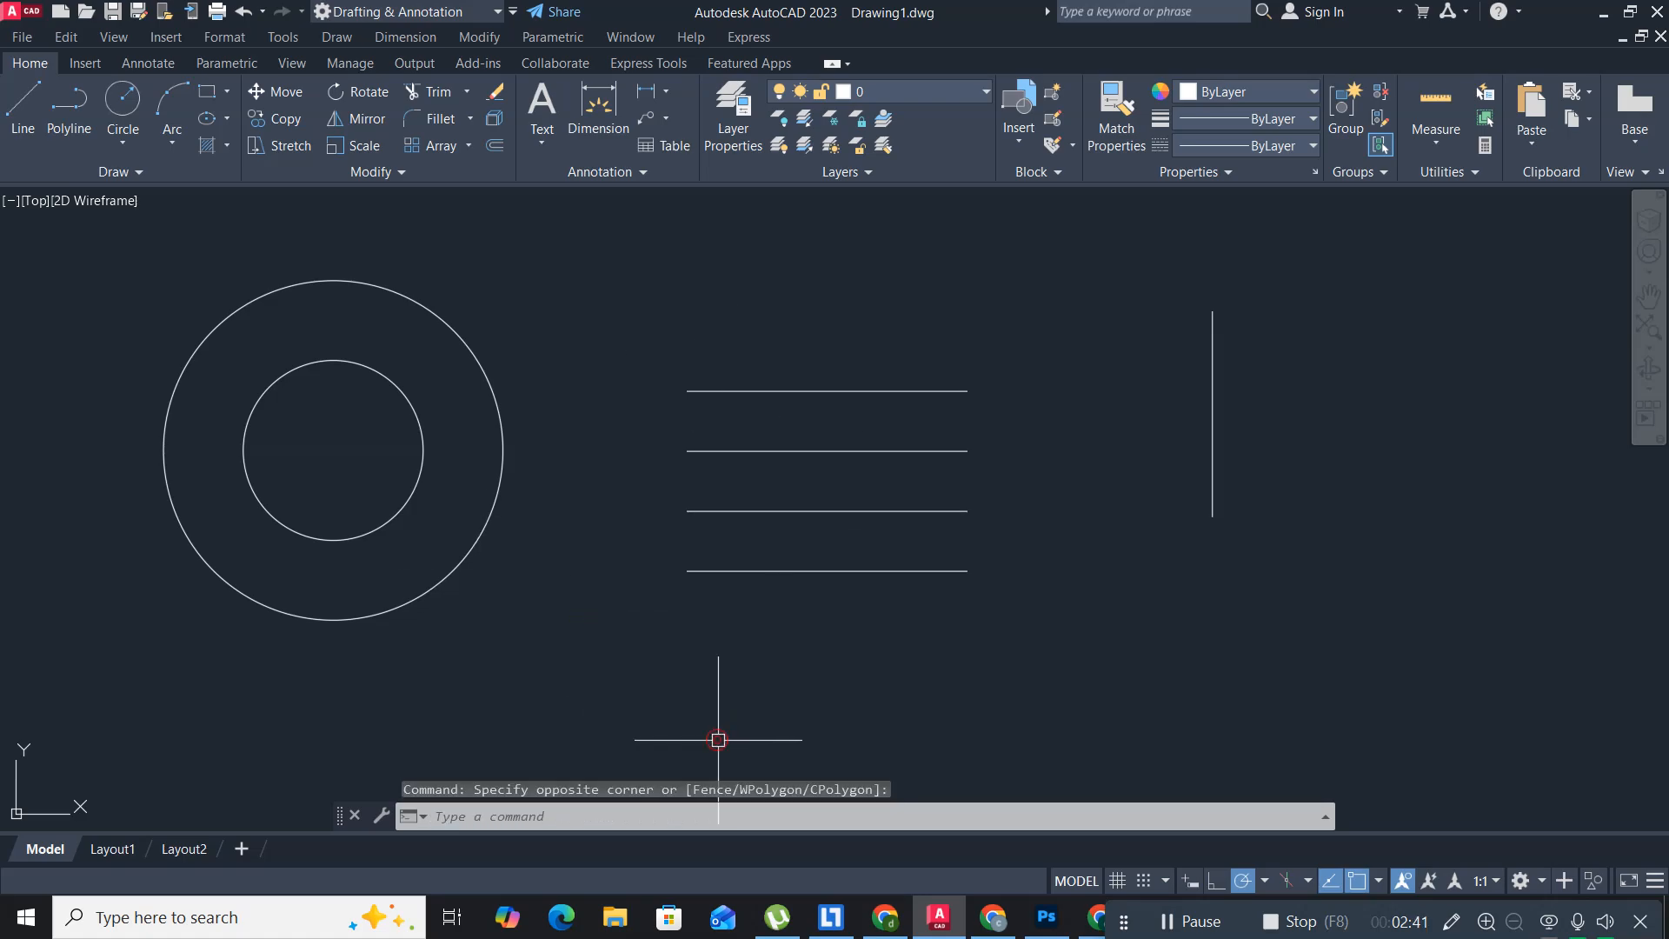
# - Offset the vertical polyline to its right by 20 with the Offset command's Layer option set to Source
pyautogui.write('o')
pyautogui.press('Return')
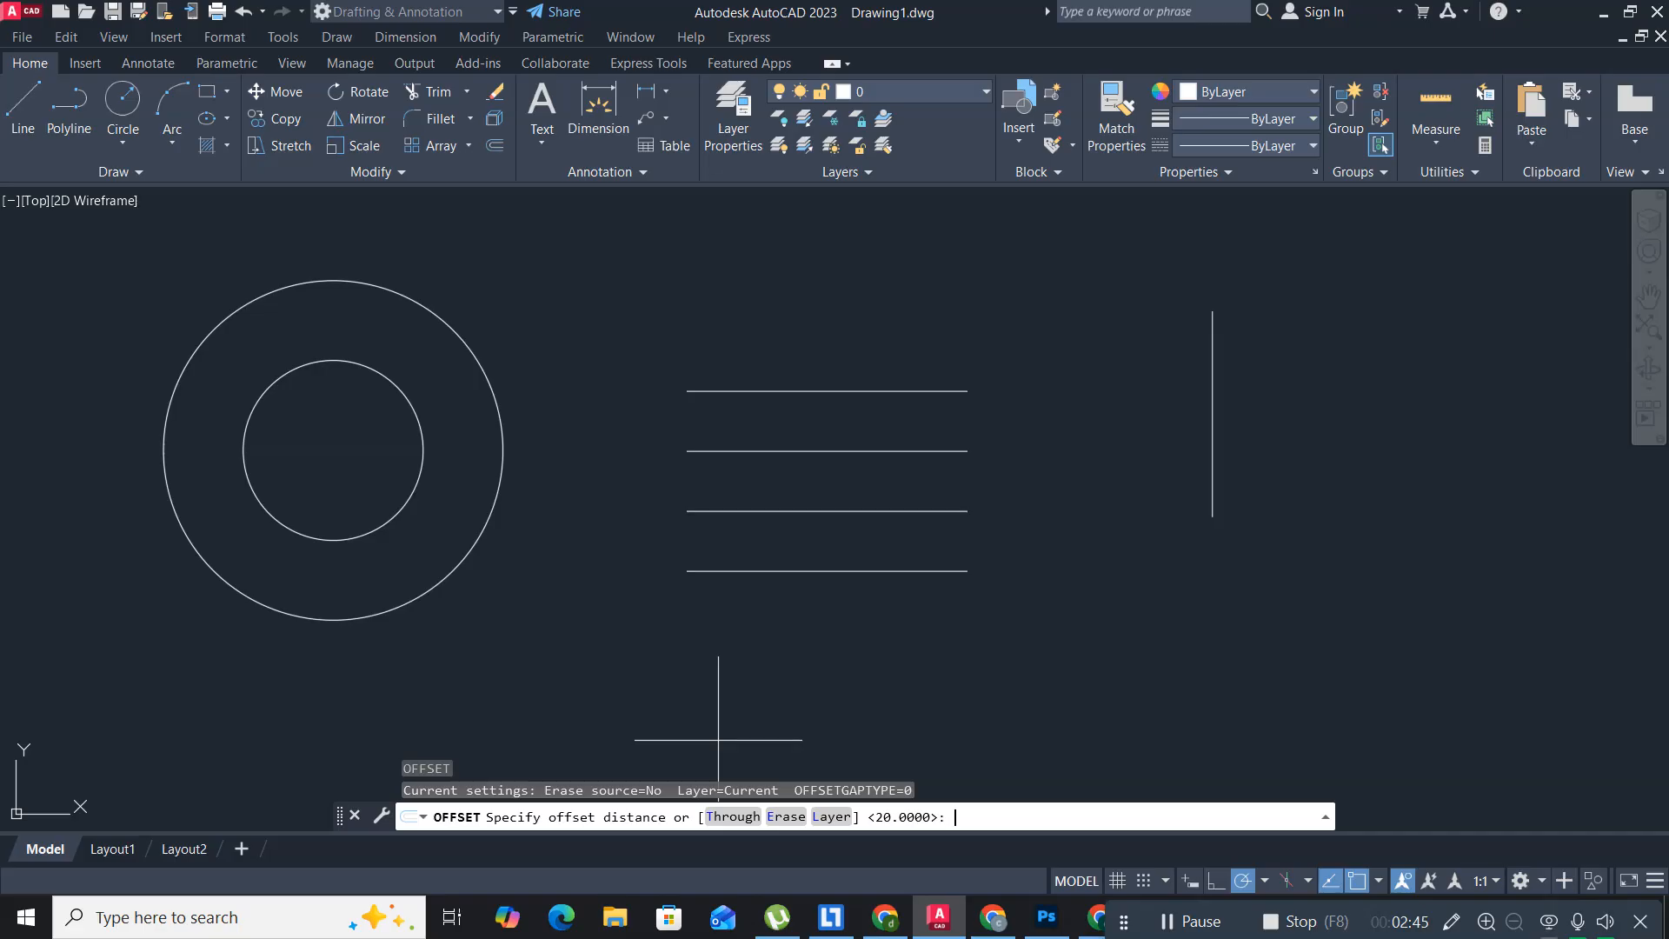
pyautogui.click(832, 818)
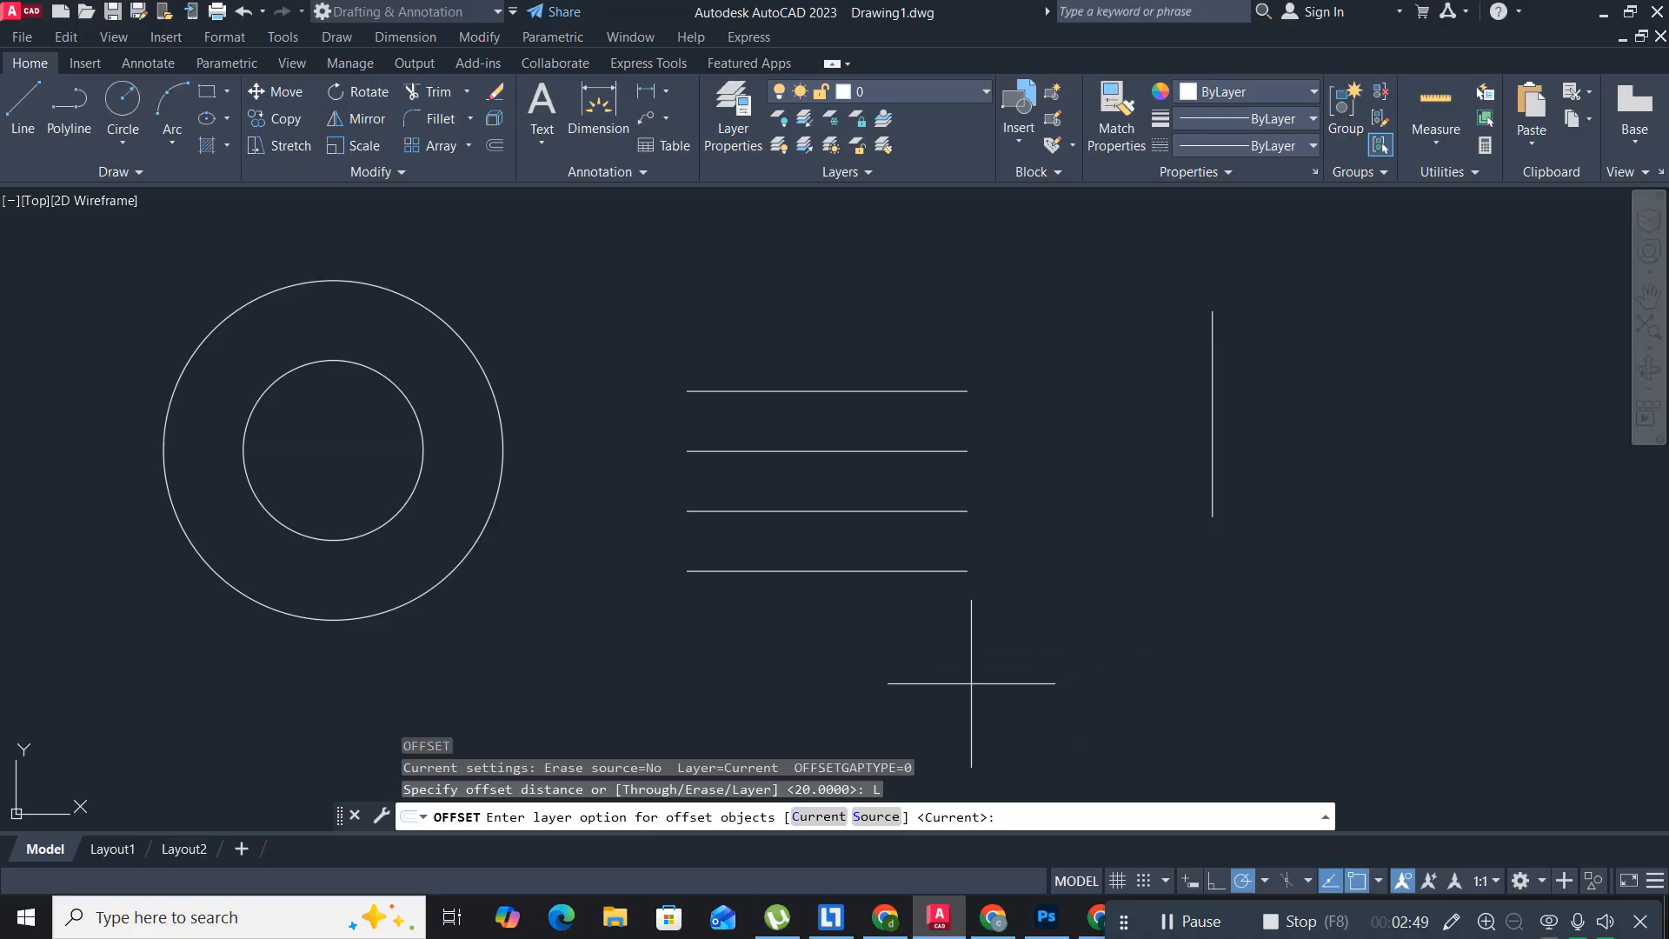
pyautogui.click(874, 818)
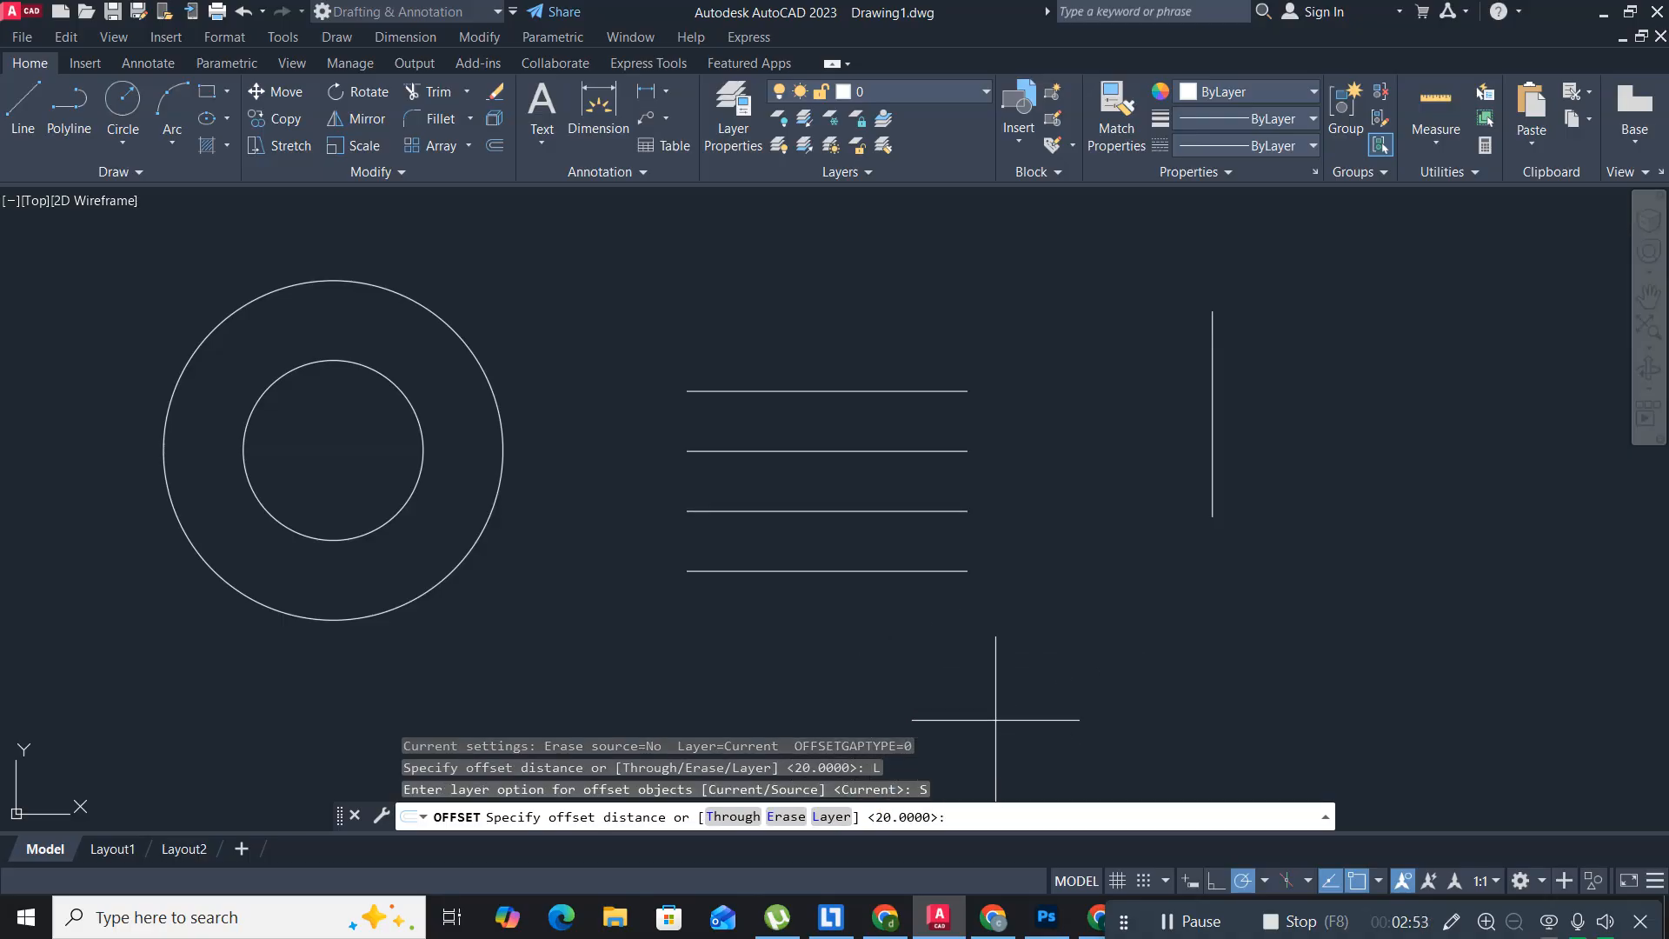
pyautogui.write('20')
pyautogui.press('Return')
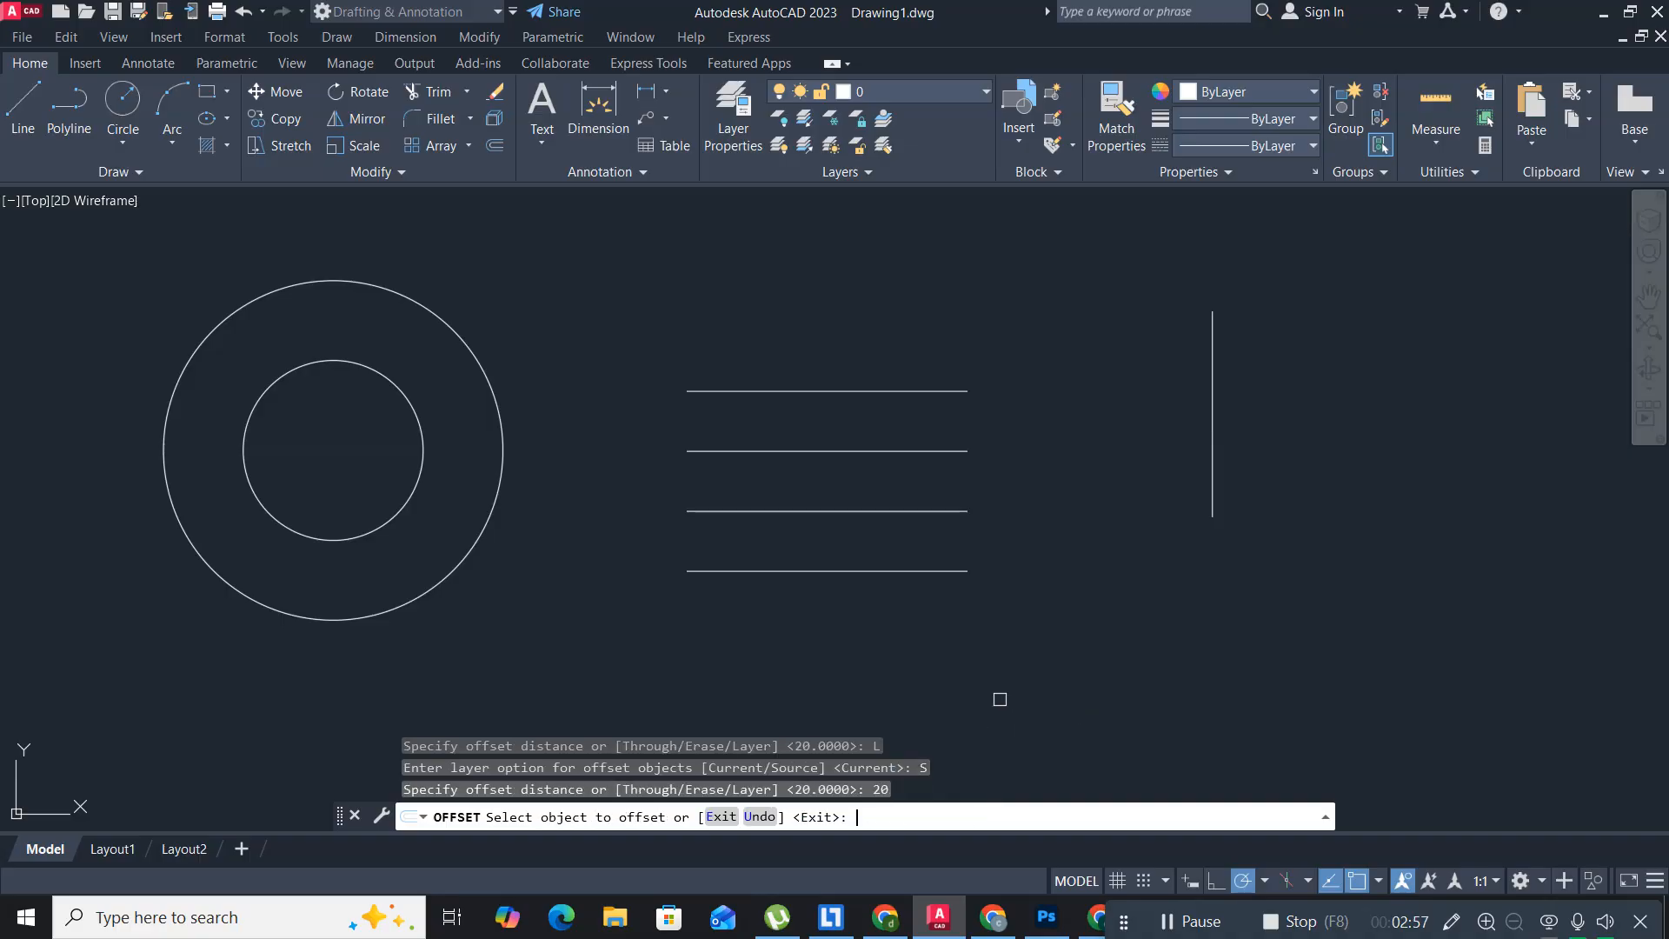
pyautogui.click(1213, 439)
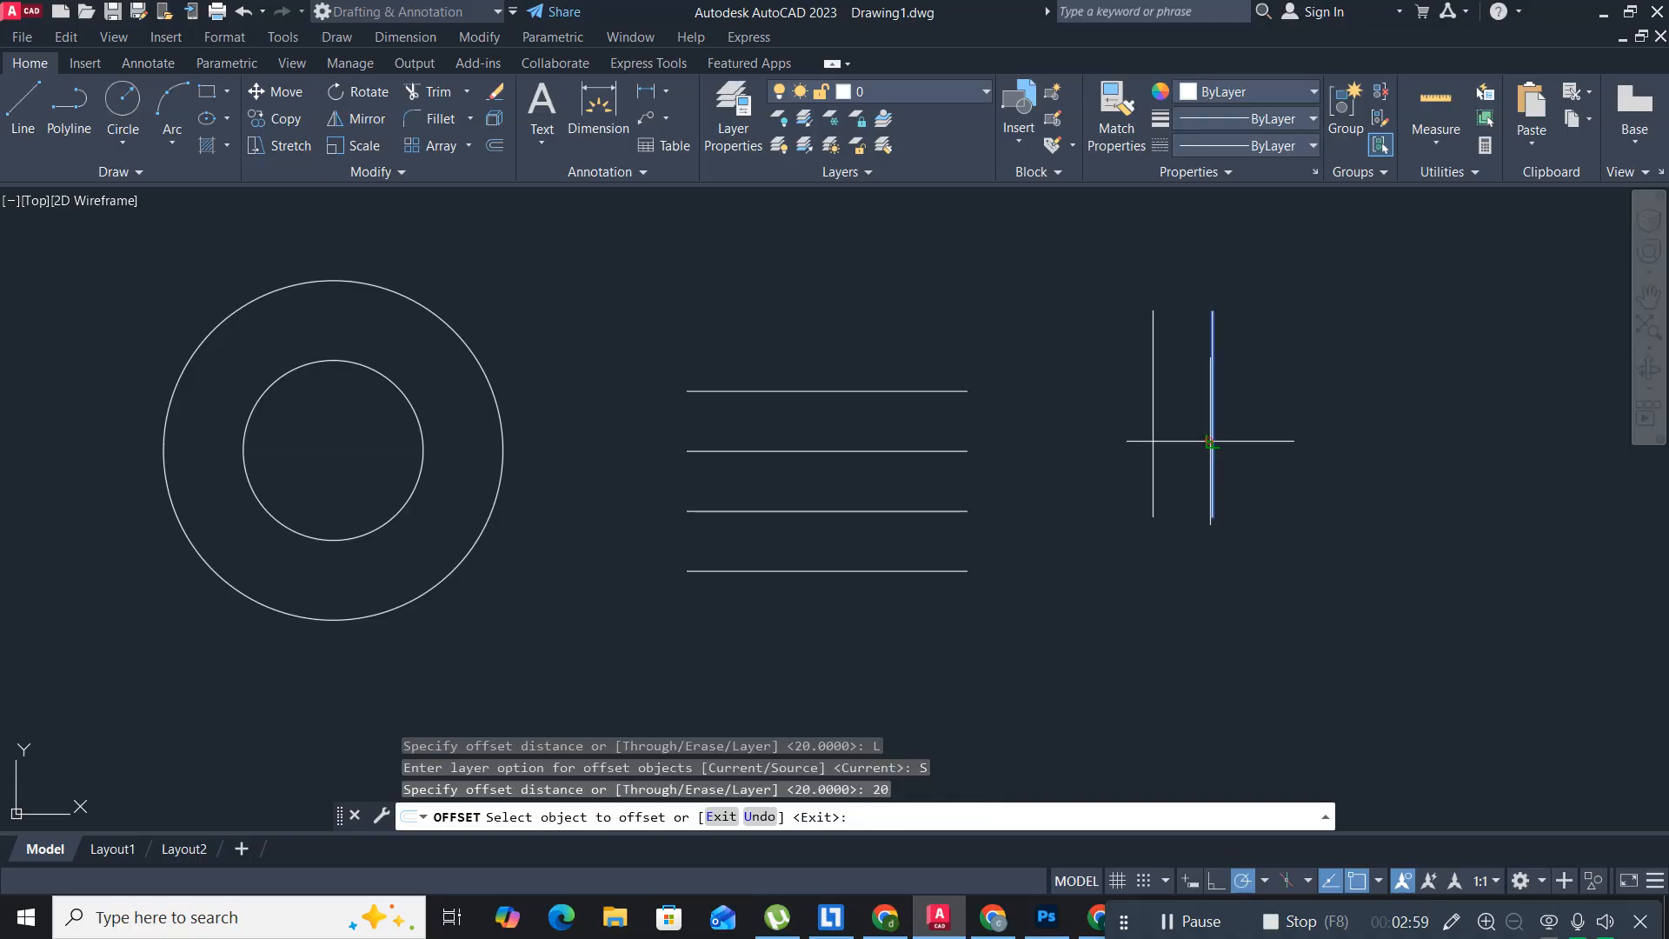
pyautogui.click(1270, 443)
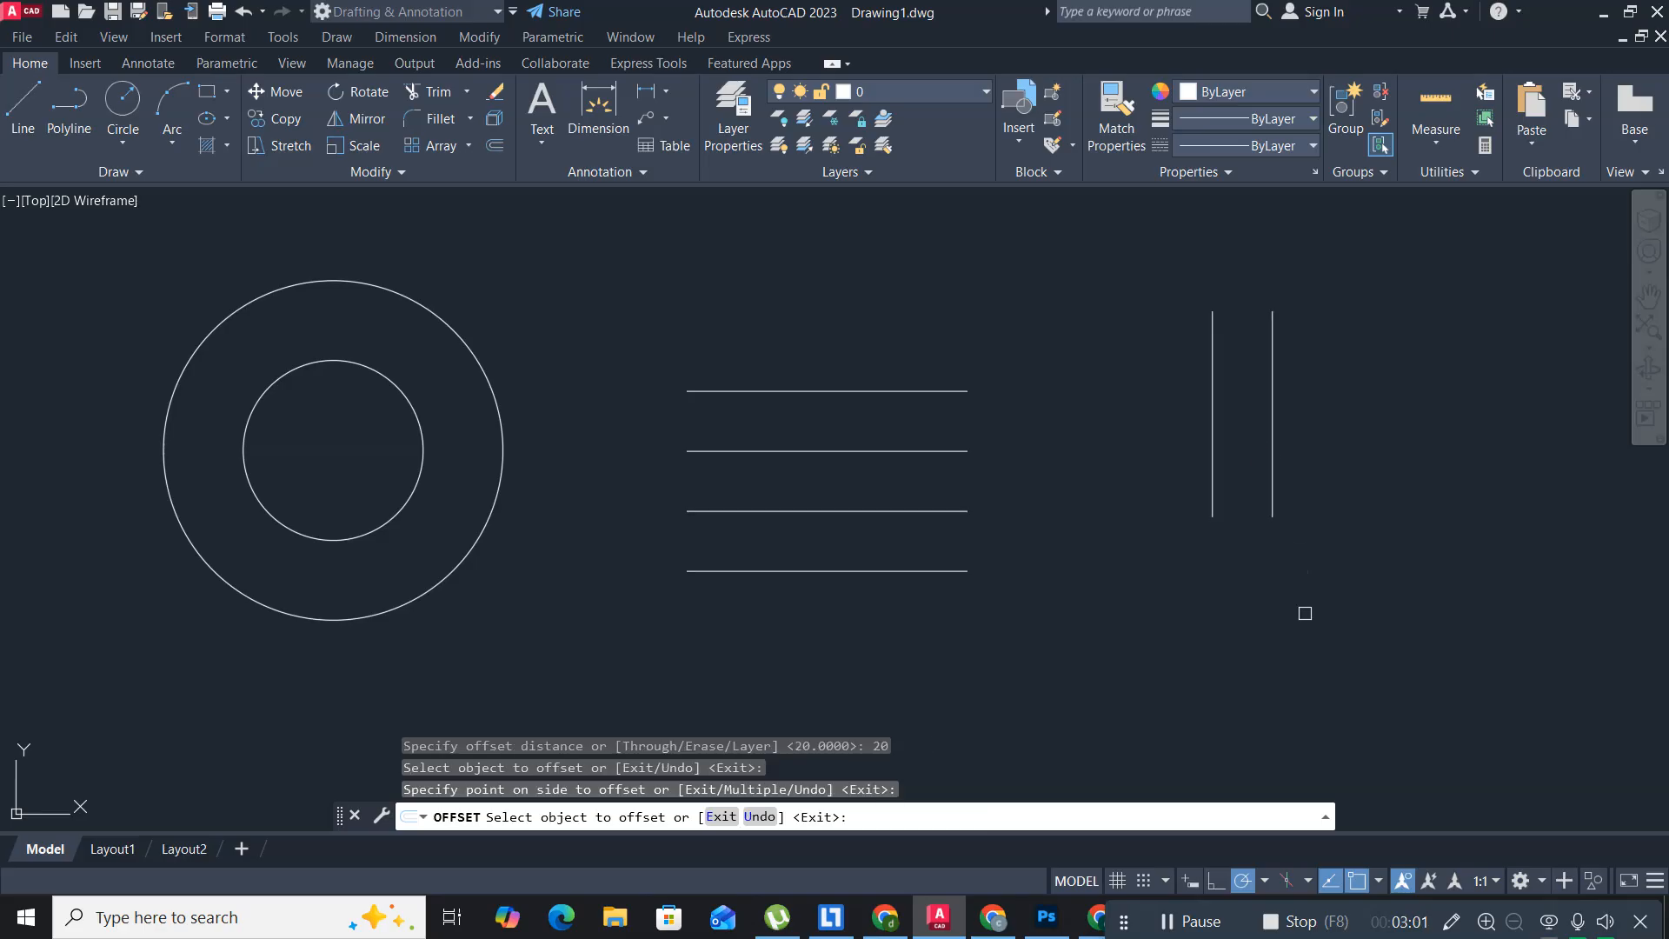
pyautogui.press('Escape')
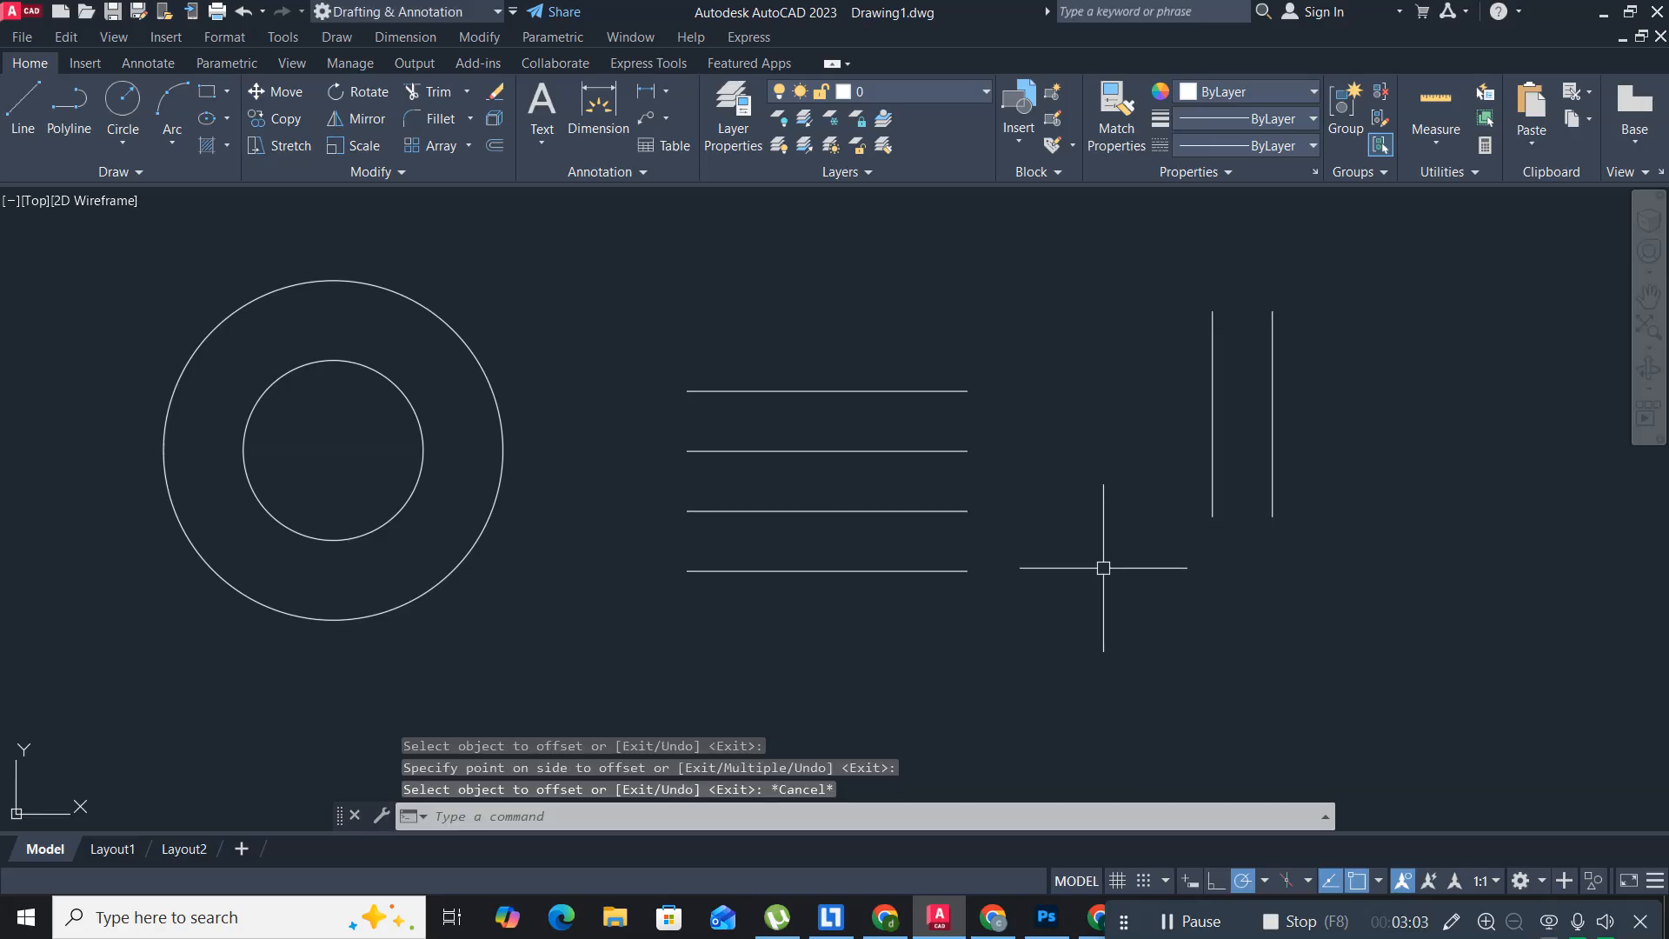
pyautogui.click(1057, 640)
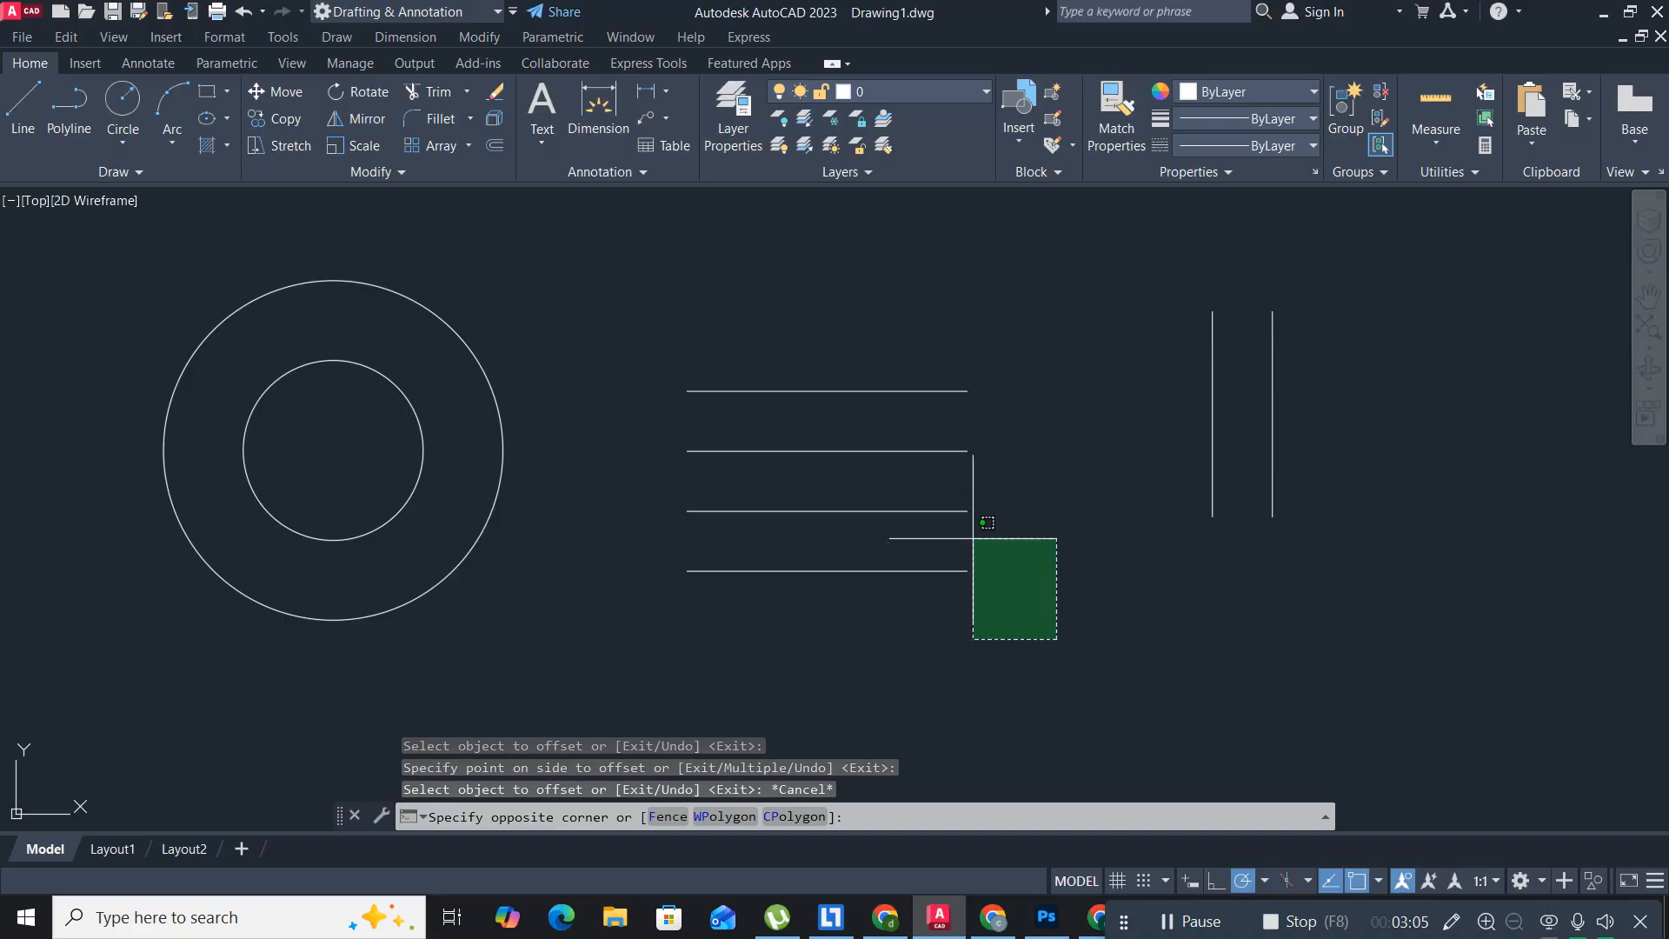
pyautogui.click(975, 538)
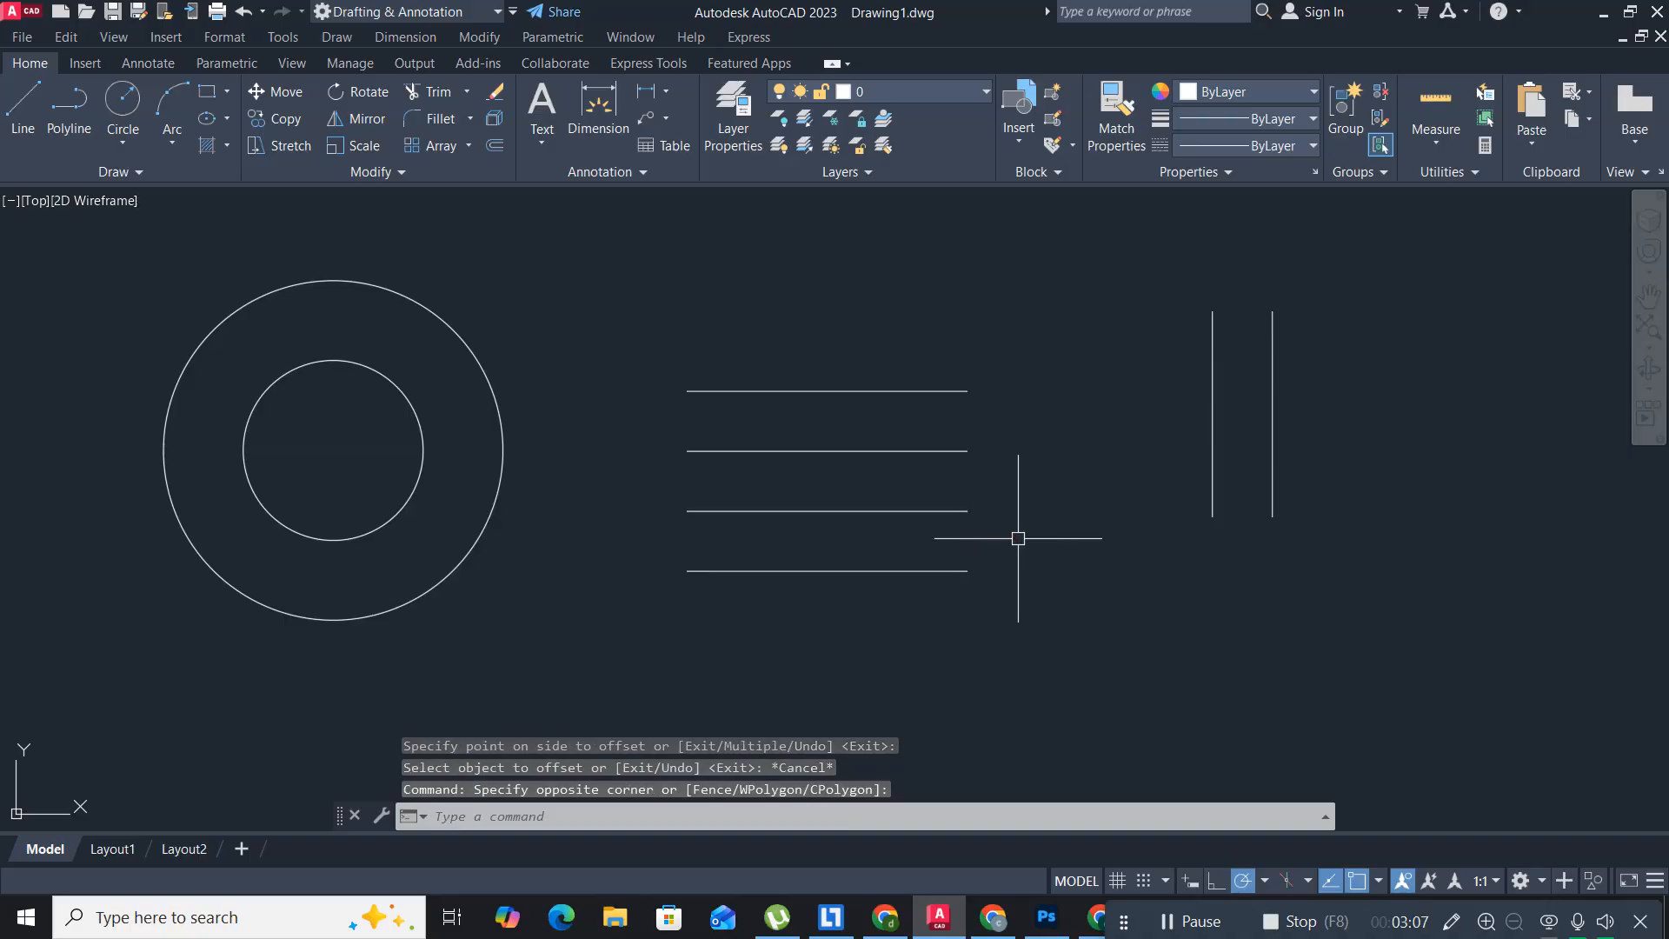